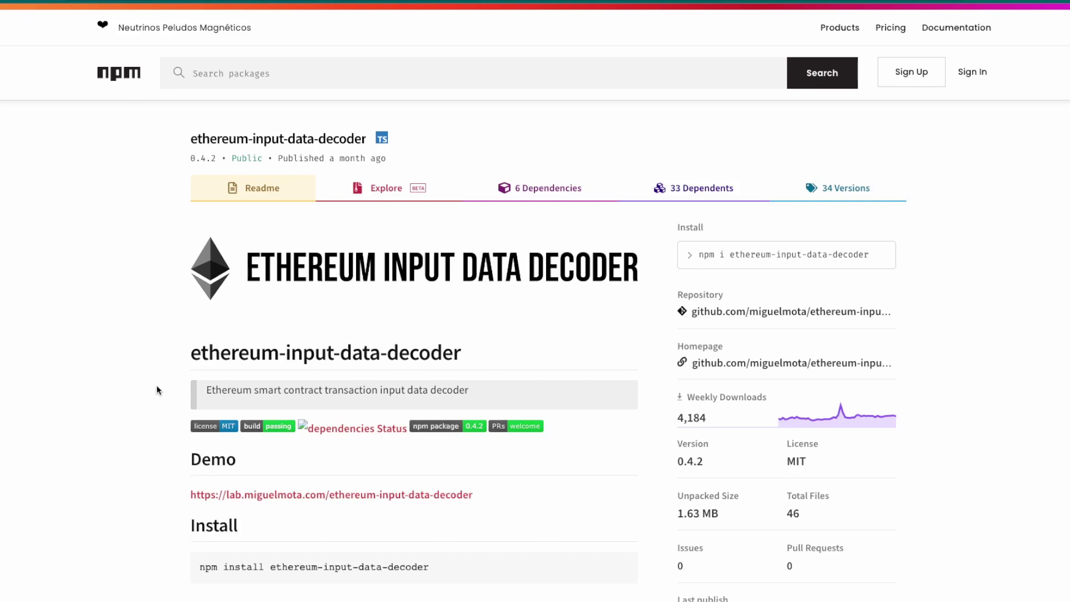
# - Open the latest Multicall transaction and go to the contract it was sent to
pyautogui.scroll(-1, 154, 387)
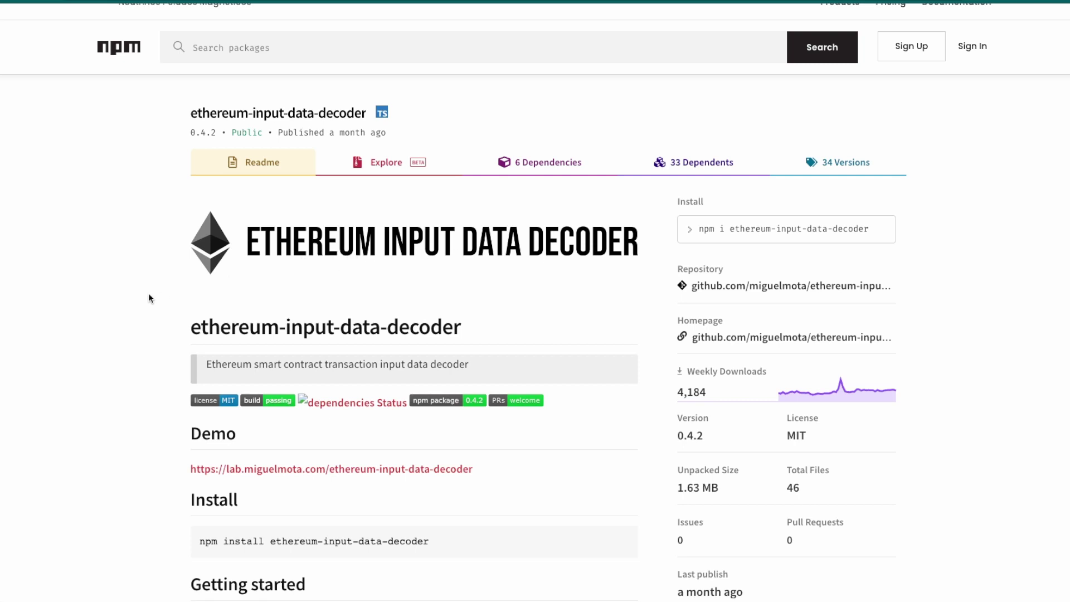
pyautogui.scroll(-1, 148, 293)
pyautogui.scroll(-4, 148, 292)
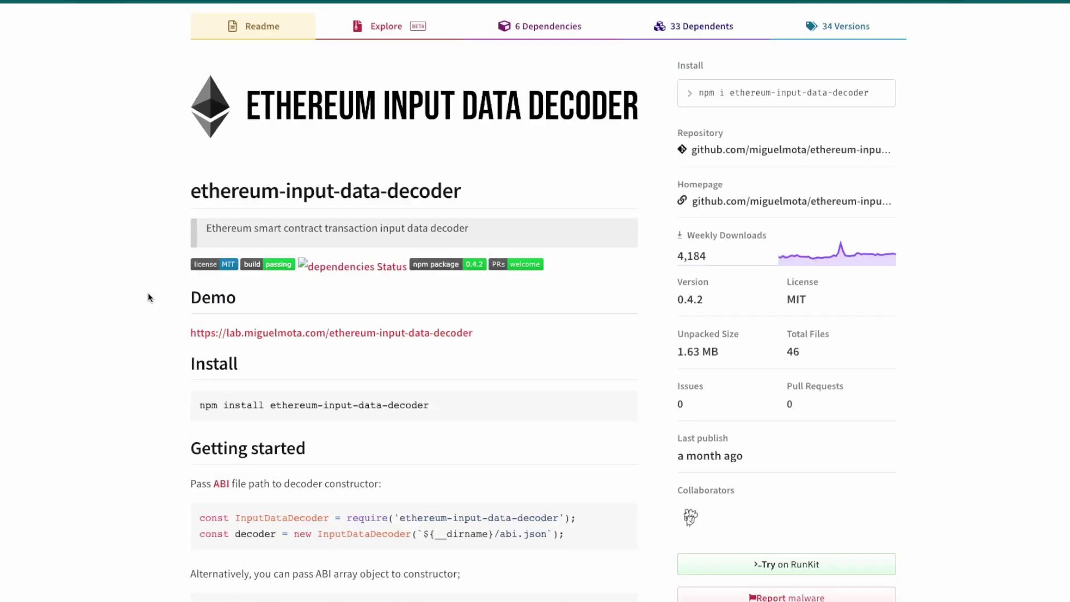
pyautogui.scroll(-2, 158, 247)
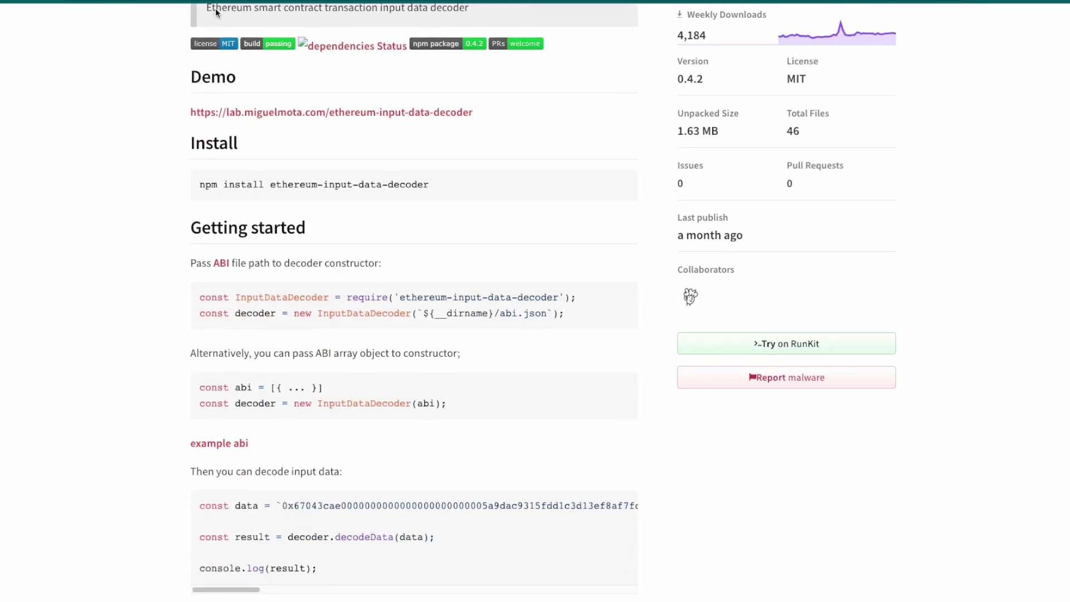
pyautogui.scroll(7, 212, 7)
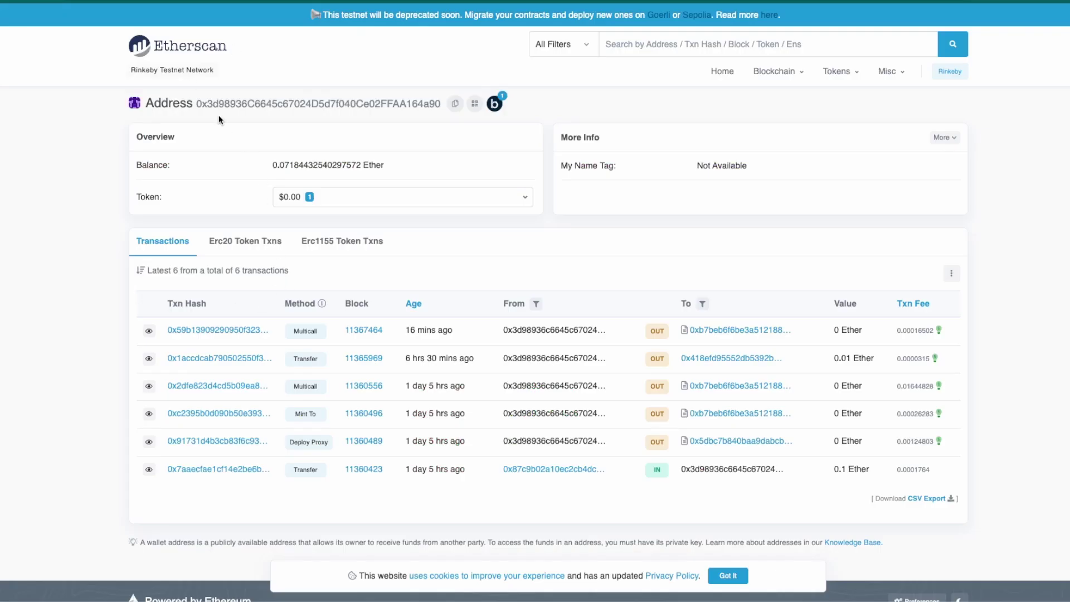
pyautogui.click(214, 331)
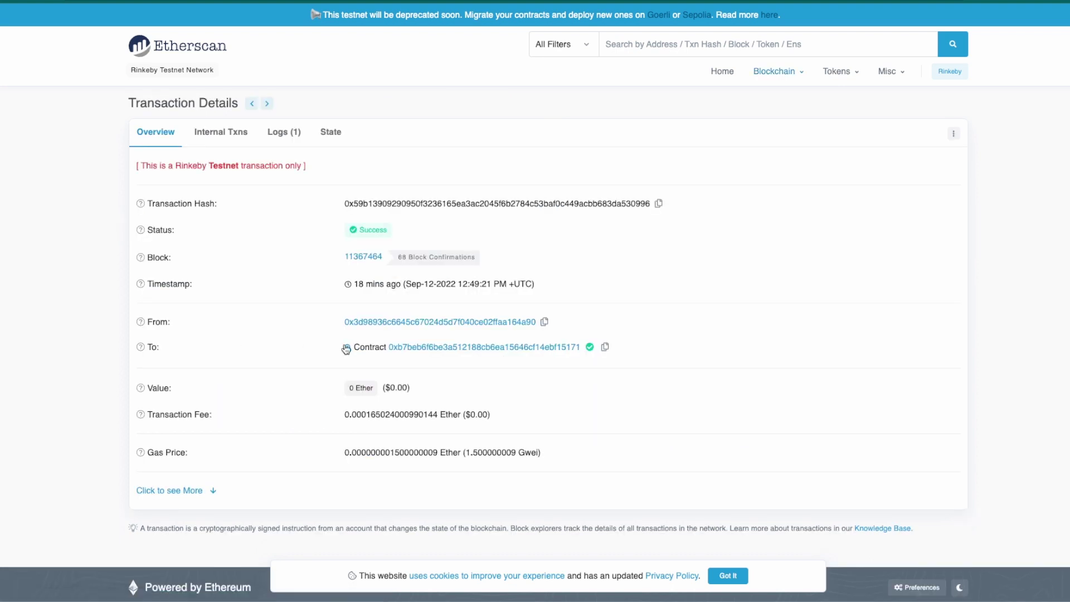
pyautogui.click(483, 347)
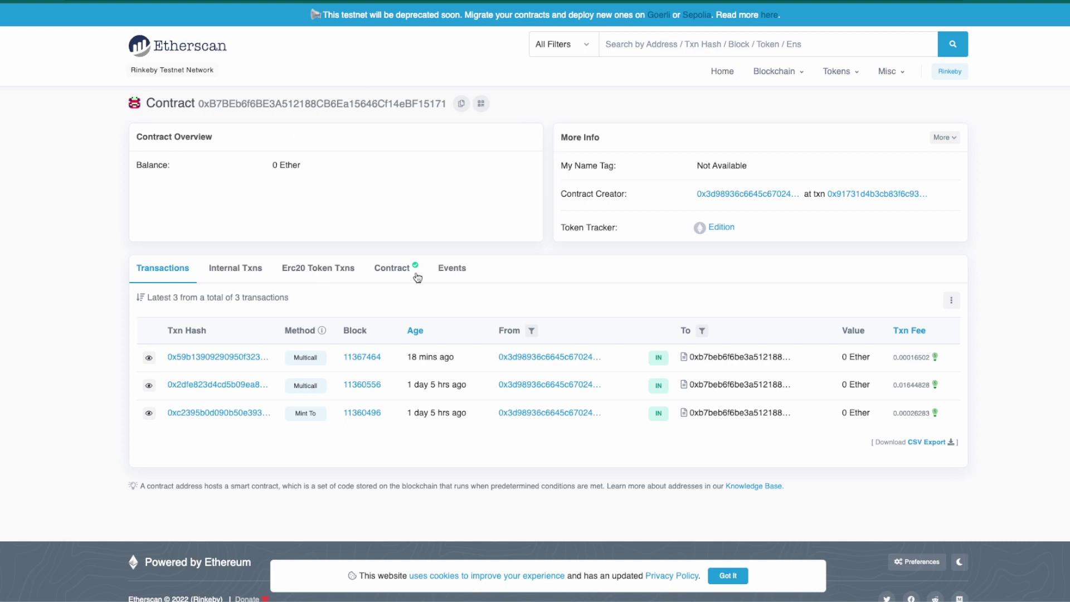
# - Show the TokenERC1155 contract's Read Contract function list under the Contract tab
pyautogui.click(415, 272)
pyautogui.scroll(-3, 128, 307)
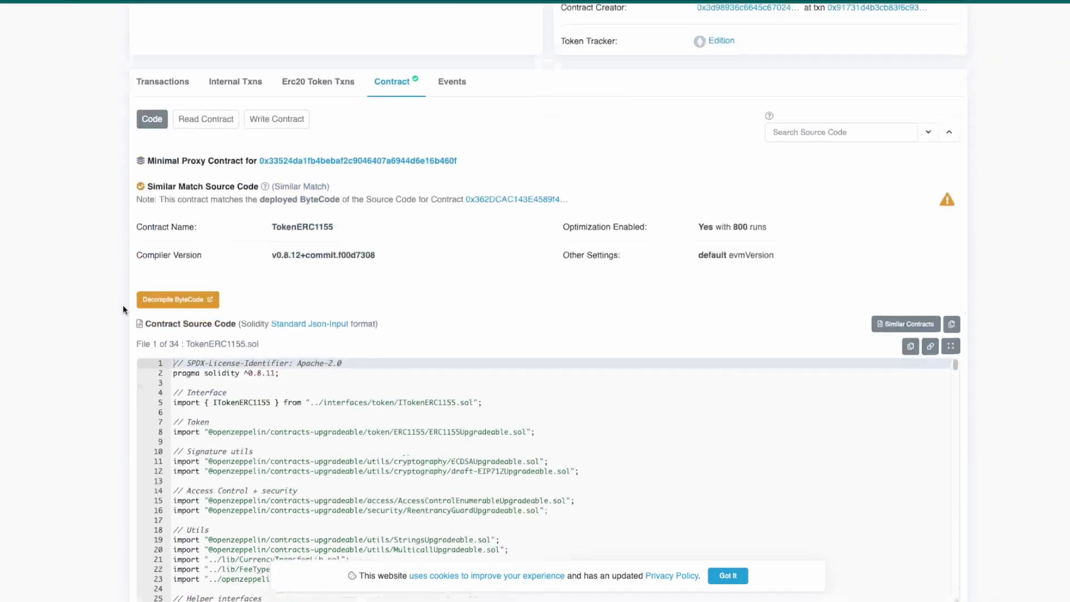
pyautogui.scroll(1, 122, 303)
pyautogui.click(228, 169)
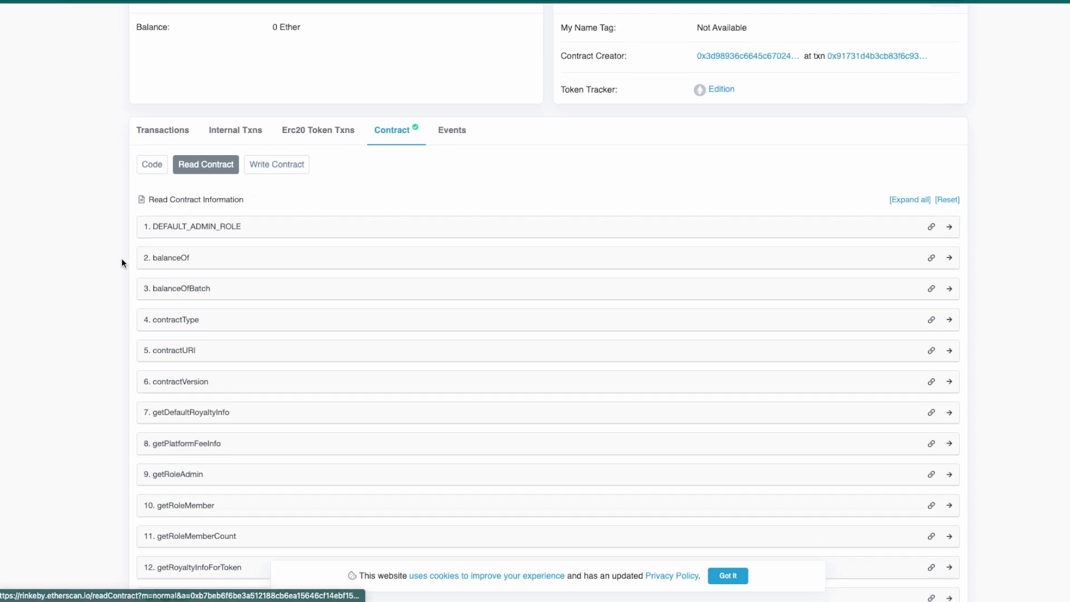
pyautogui.scroll(-1, 122, 259)
pyautogui.scroll(-1, 120, 279)
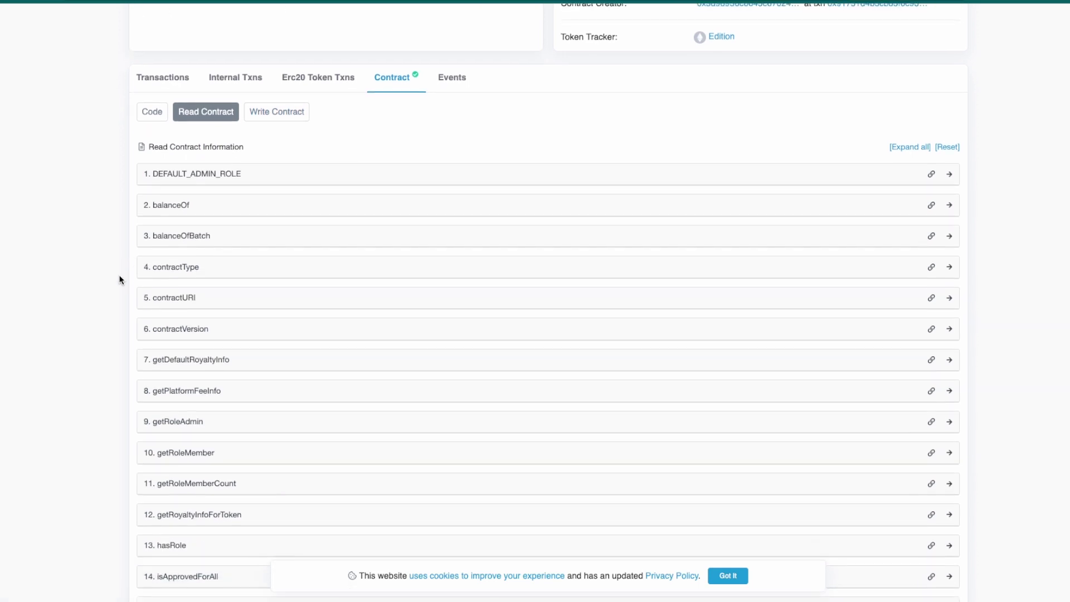
# - Search the page for 'role', finding 8 matches
pyautogui.hotkey('ctrl', 'f')
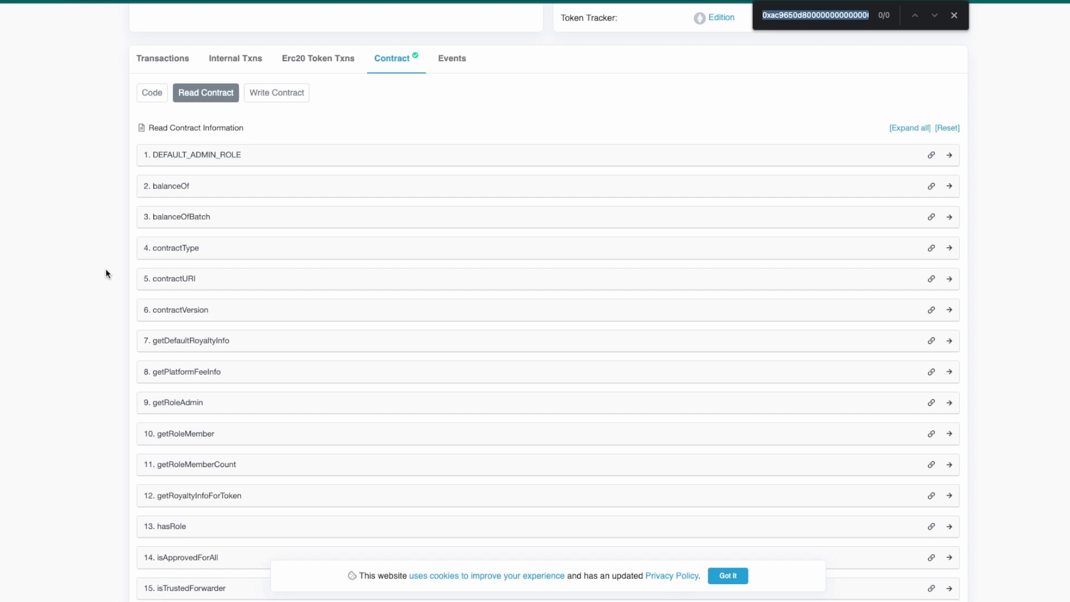
pyautogui.write('gran')
pyautogui.press('BackSpace')
pyautogui.press('BackSpace')
pyautogui.press('BackSpace')
pyautogui.press('BackSpace')
pyautogui.write('role')
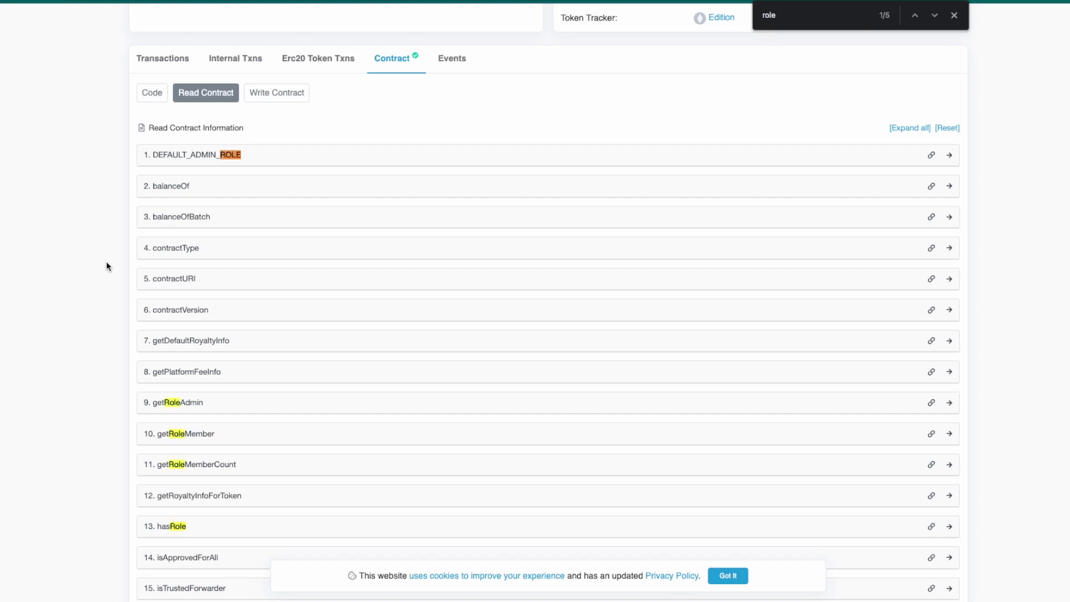
pyautogui.scroll(-1, 106, 262)
pyautogui.scroll(-1, 105, 262)
# - Expand getRoleAdmin, contractVersion, getDefaultRoyaltyInfo and getPlatformFeeInfo in the Read Contract list
pyautogui.click(204, 263)
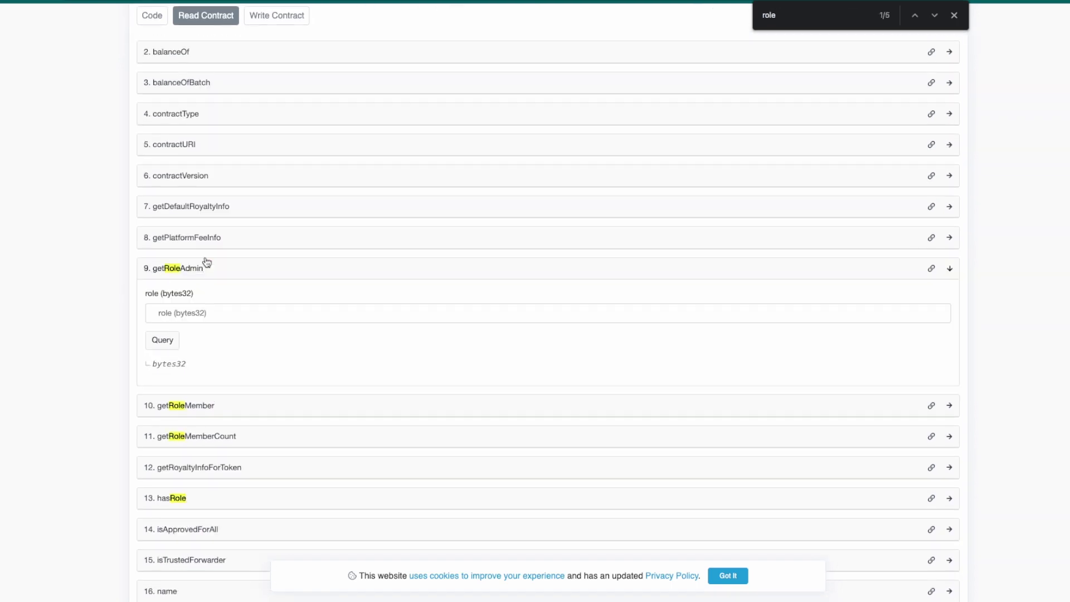
pyautogui.click(267, 181)
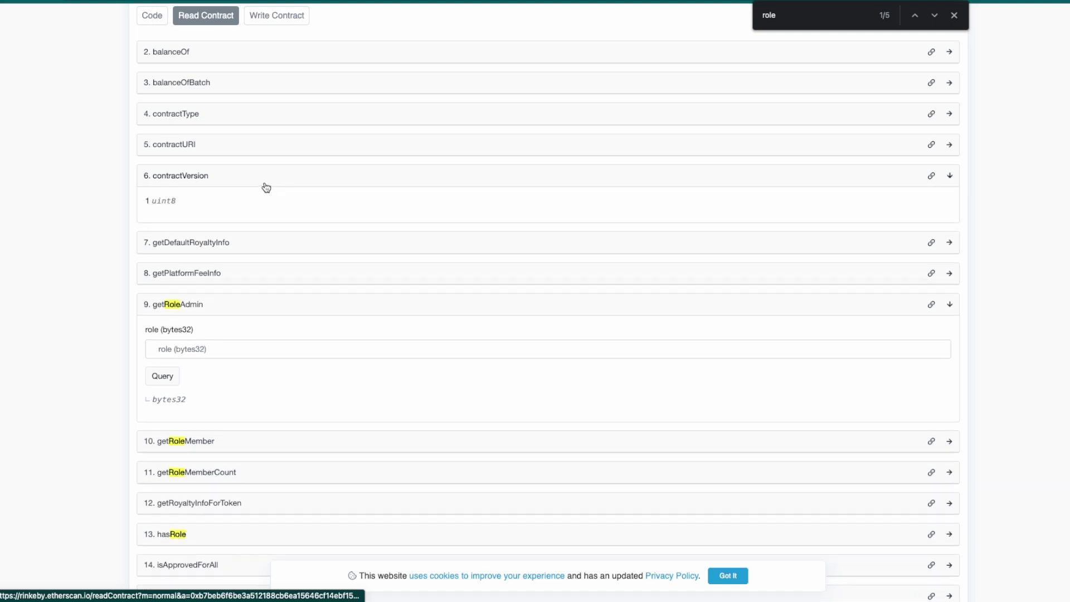
pyautogui.click(267, 246)
pyautogui.click(262, 336)
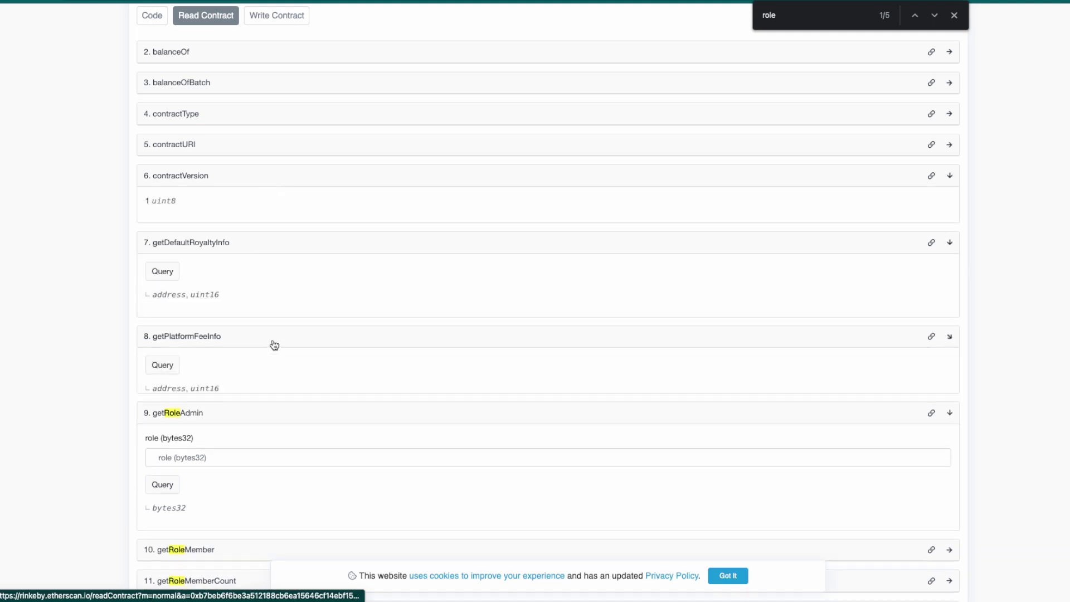
pyautogui.scroll(-1, 267, 341)
pyautogui.scroll(3, 209, 317)
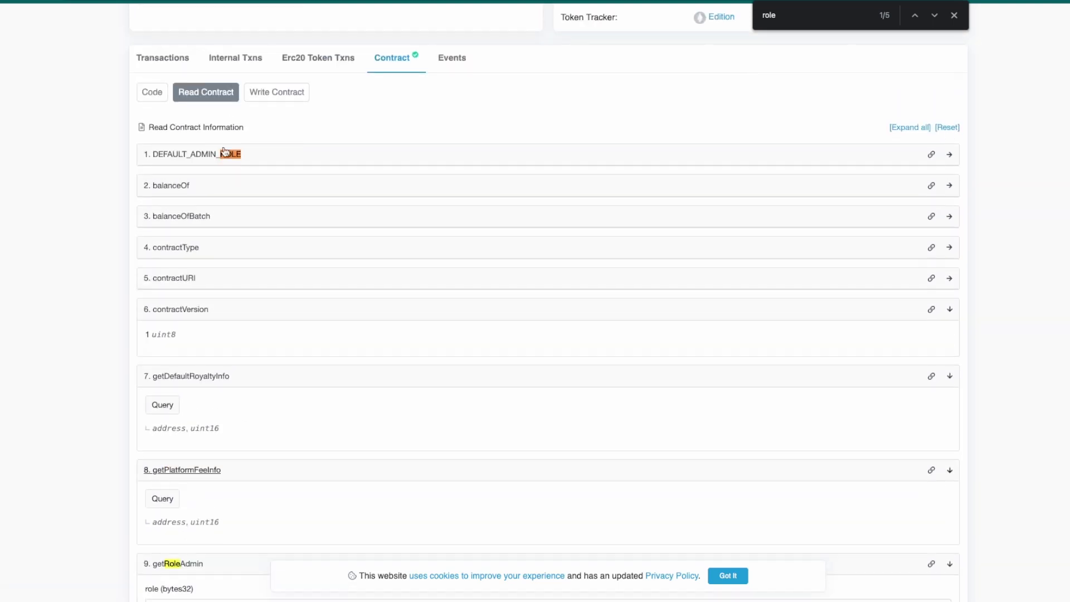
# - Check Write Contract, then return to Read Contract and expand balanceOf
pyautogui.click(261, 97)
pyautogui.click(236, 93)
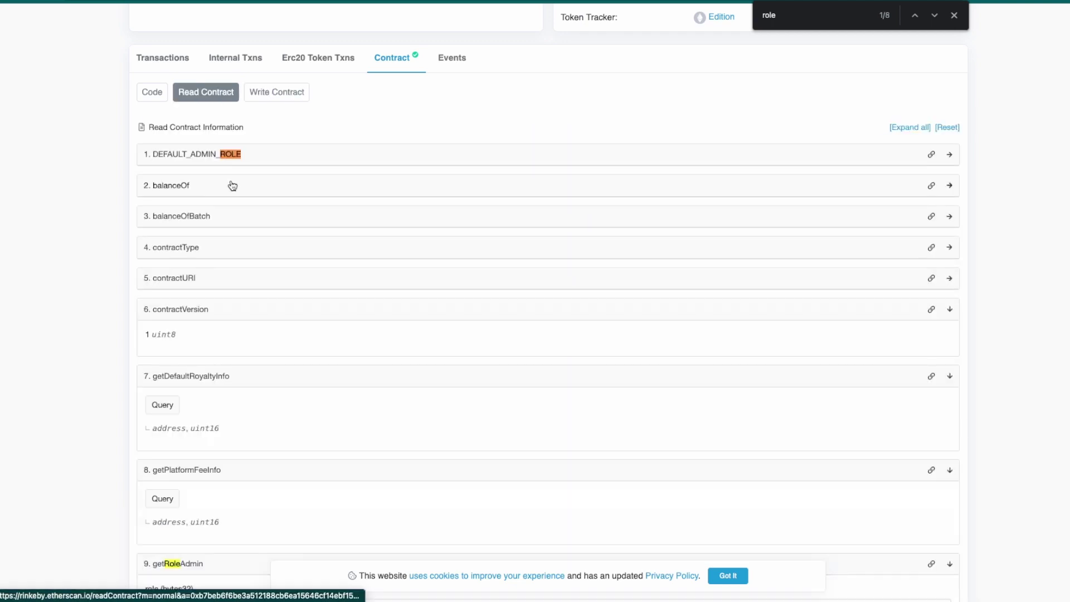
pyautogui.click(232, 185)
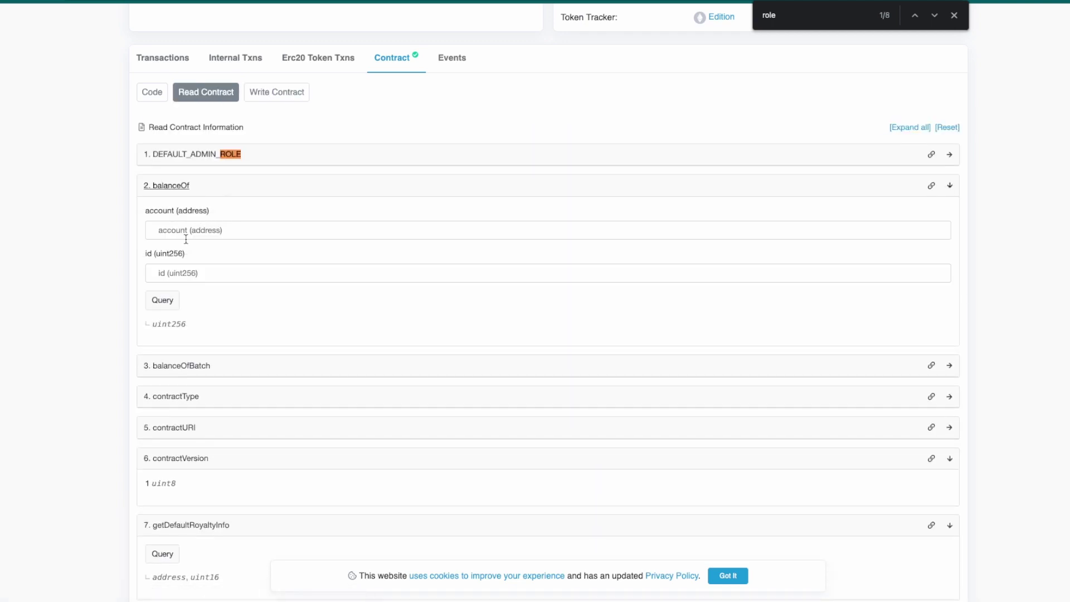
pyautogui.scroll(-1, 142, 265)
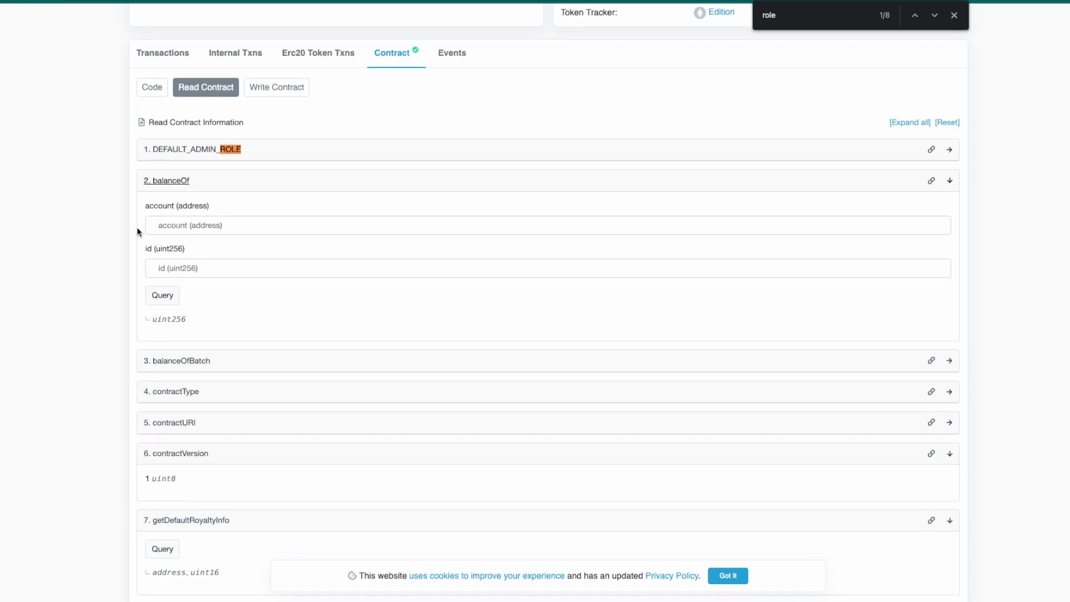
pyautogui.scroll(-3, 137, 229)
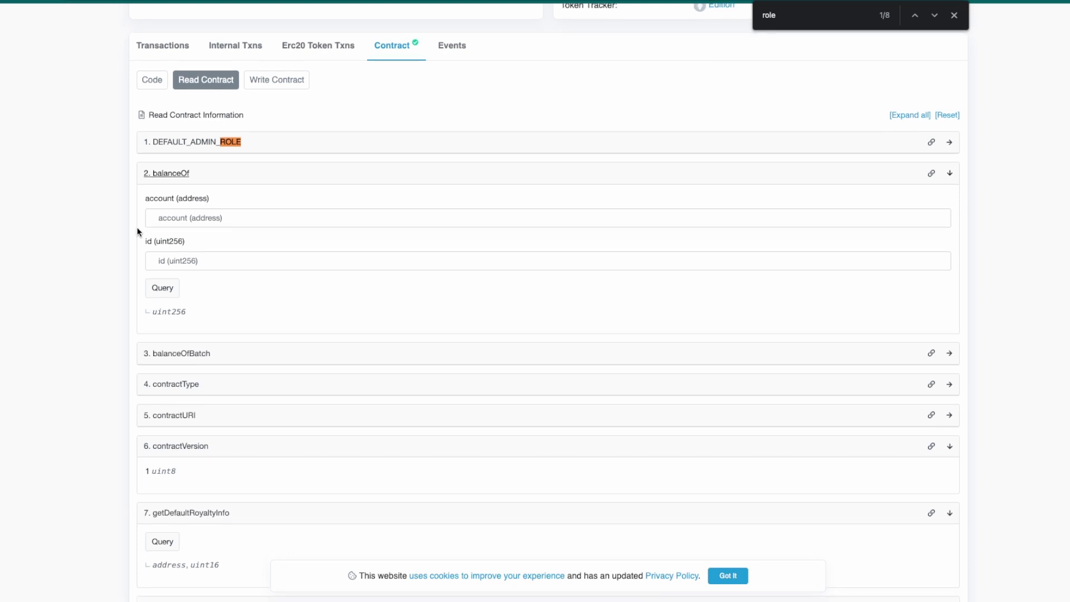
# - Copy the connected wallet's address and paste it into balanceOf's account field
pyautogui.click(189, 185)
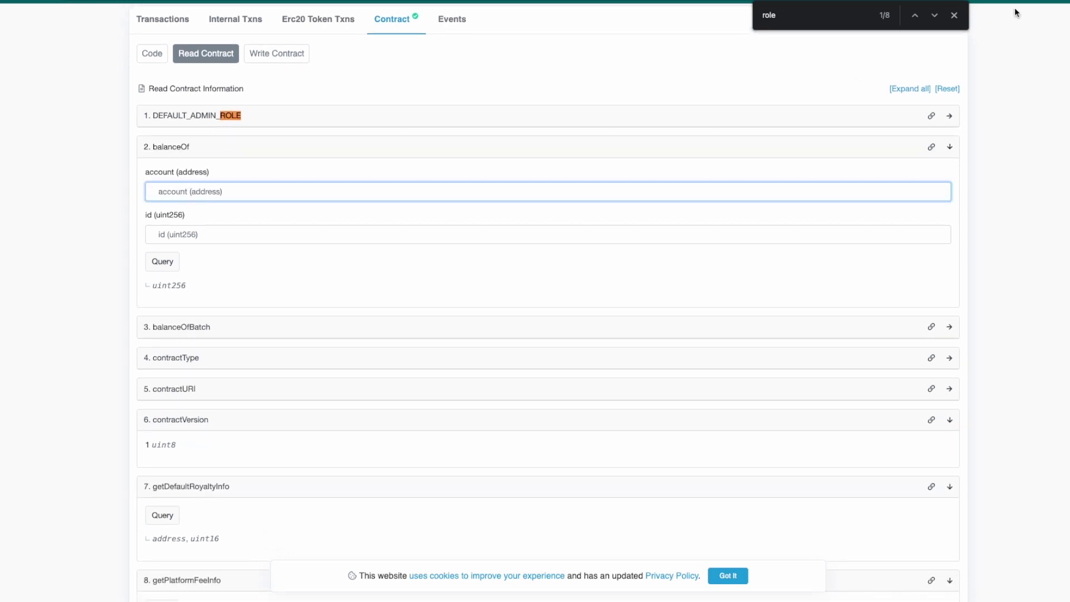
pyautogui.click(972, 6)
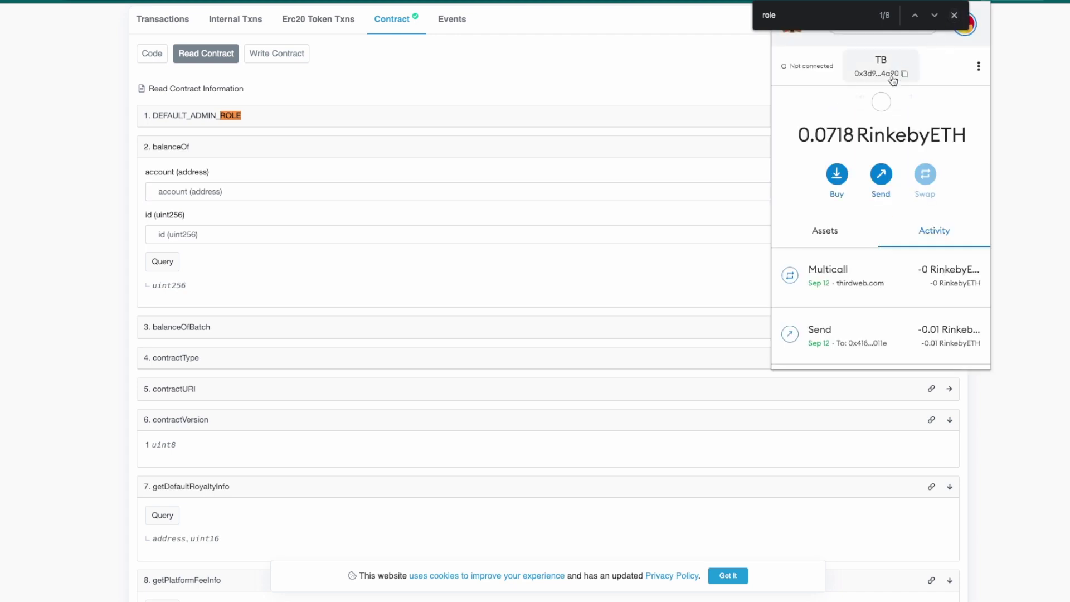
pyautogui.click(870, 71)
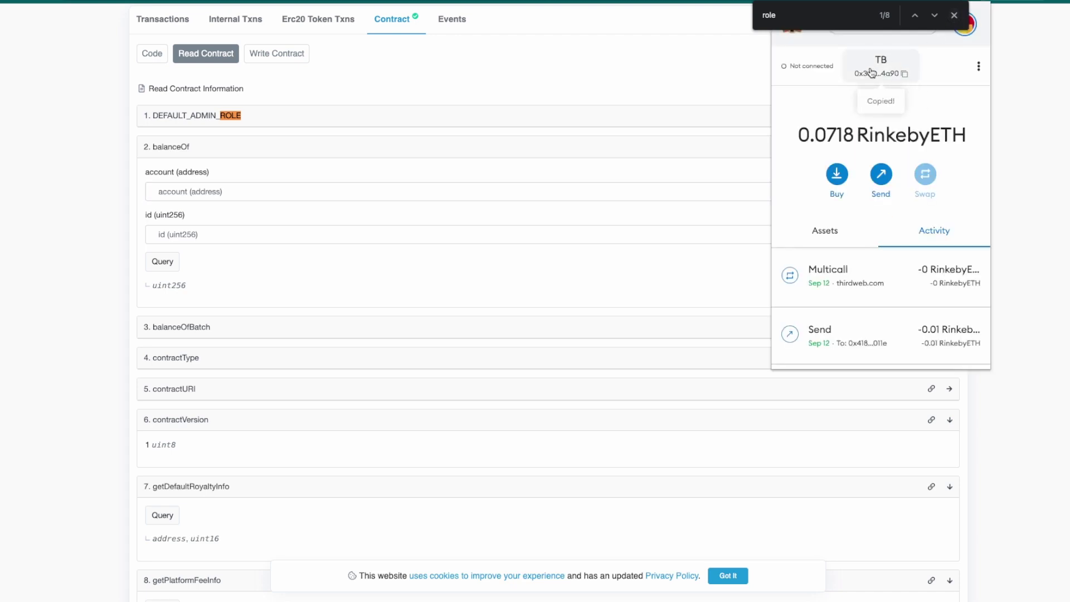
pyautogui.click(300, 185)
pyautogui.write('0x3d98936C6645c67024D5d7f040Ce02FFAA164a90')
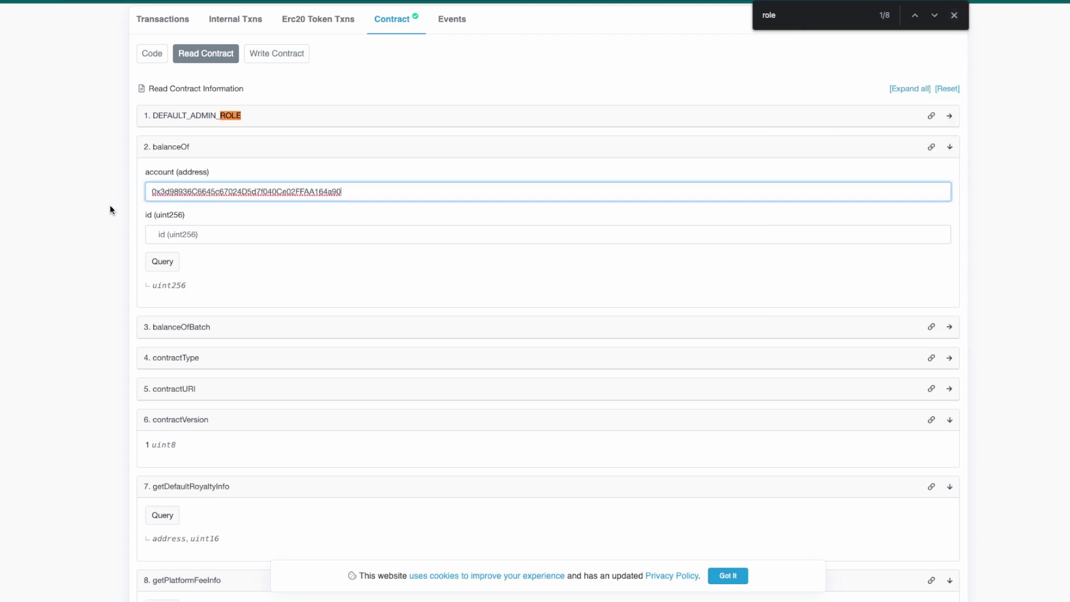
# - Place the cursor in getRoleAdmin's role field
pyautogui.scroll(-5, 110, 207)
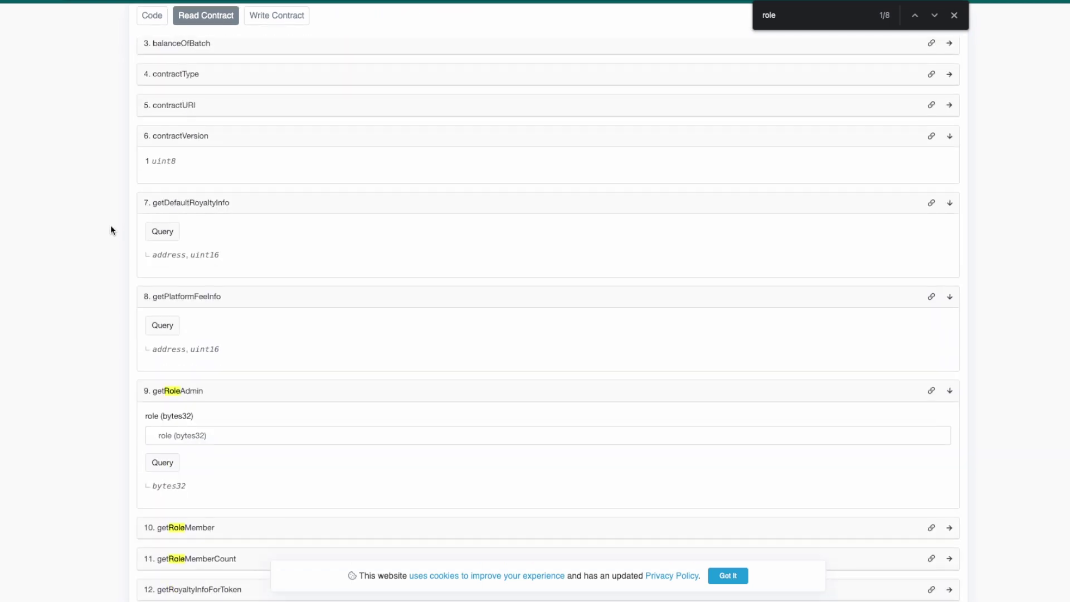
pyautogui.scroll(-1, 104, 328)
pyautogui.click(181, 418)
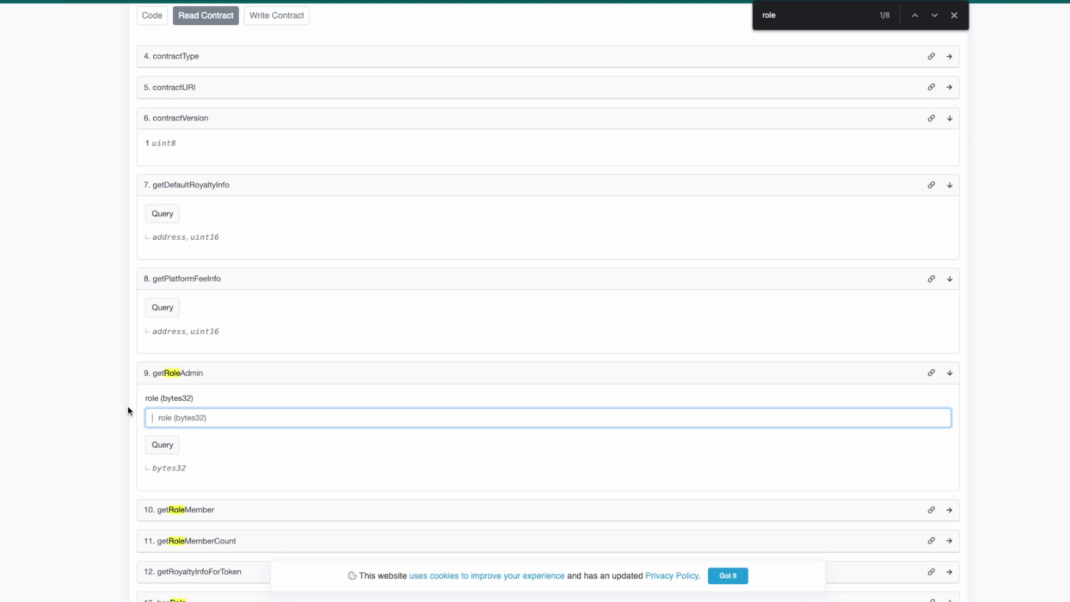
pyautogui.scroll(-3, 128, 410)
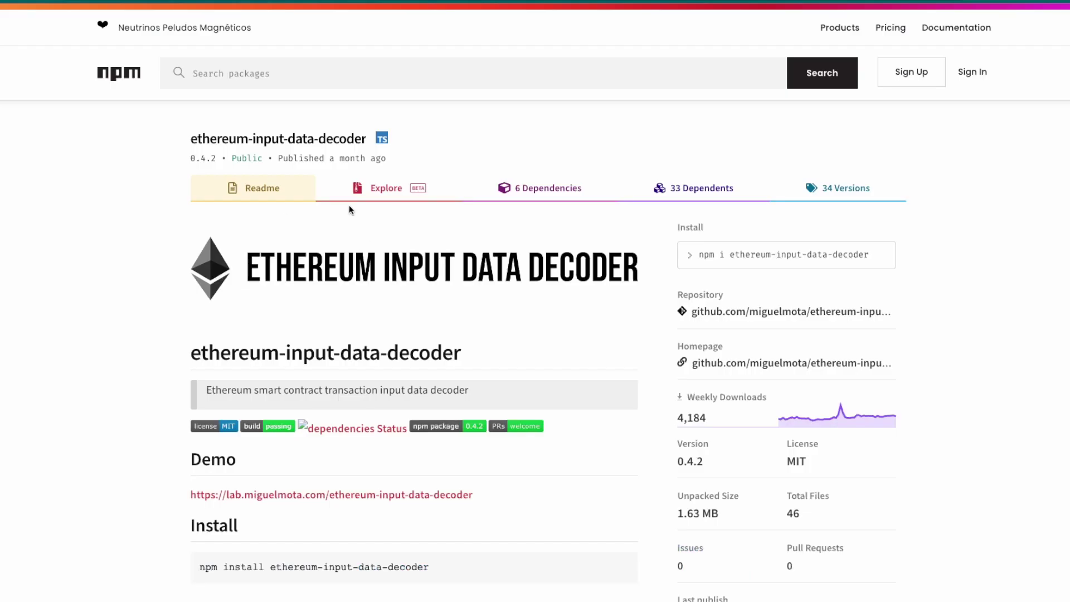
# - Switch to Write Contract and expand grantRole, showing empty role (bytes32) and account (address) fields
pyautogui.scroll(-5, 368, 211)
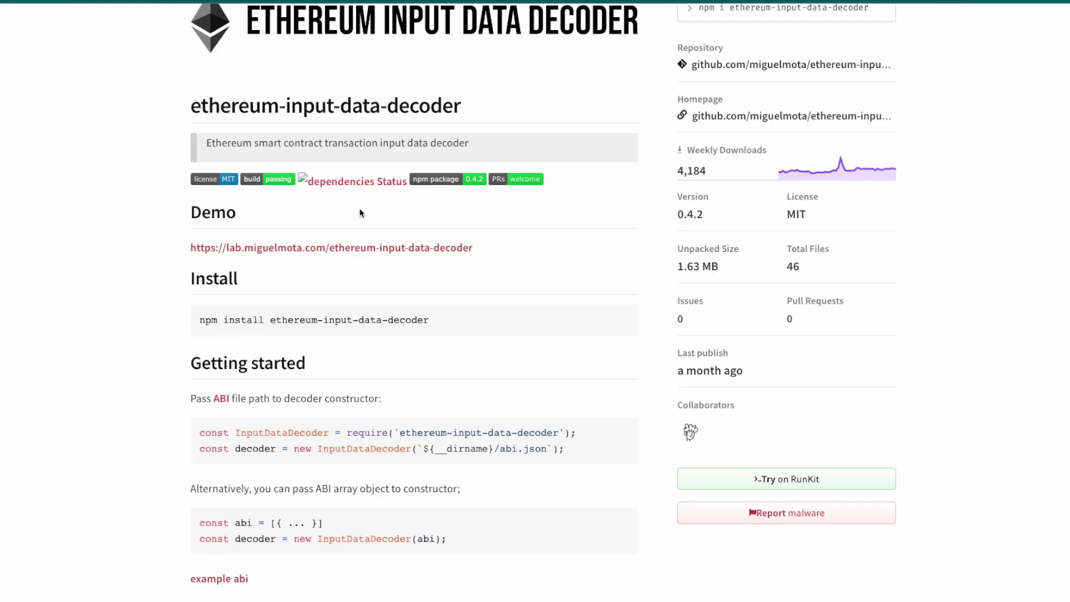
pyautogui.scroll(5, 368, 211)
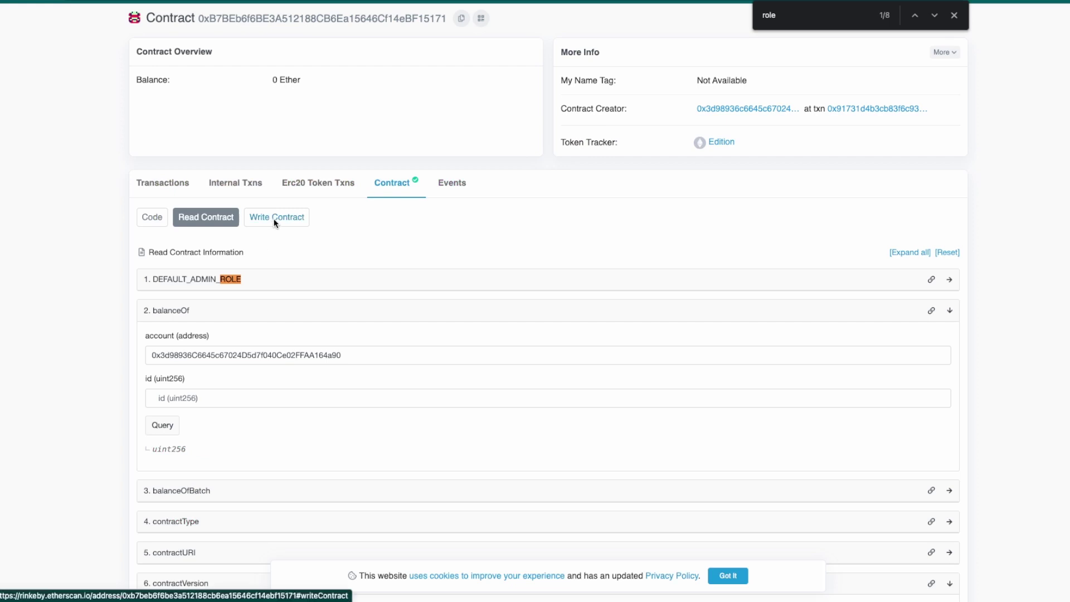
pyautogui.click(275, 218)
pyautogui.scroll(-1, 103, 338)
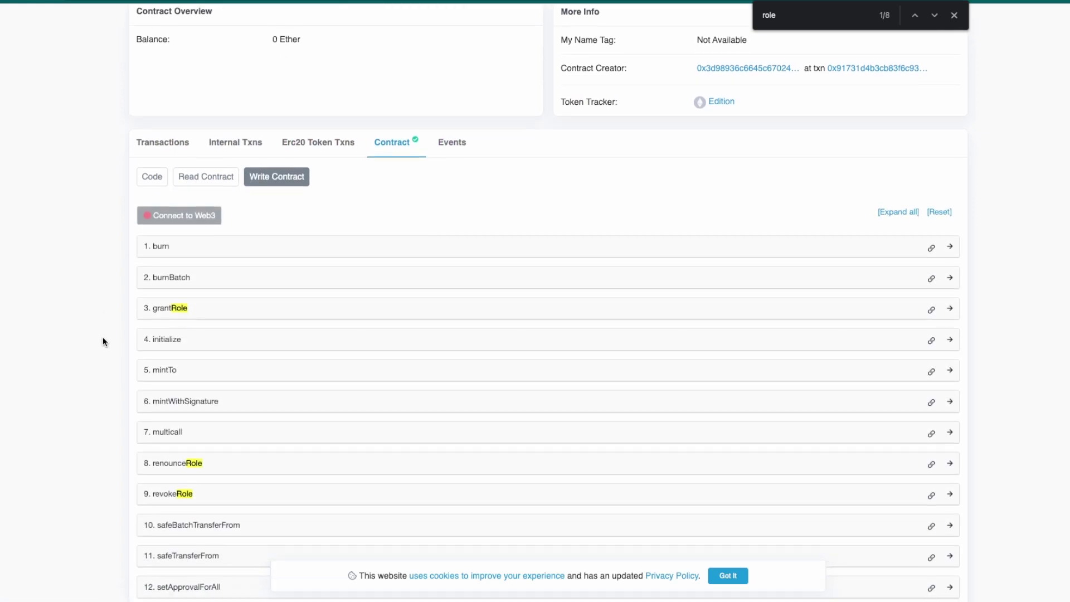
pyautogui.click(157, 316)
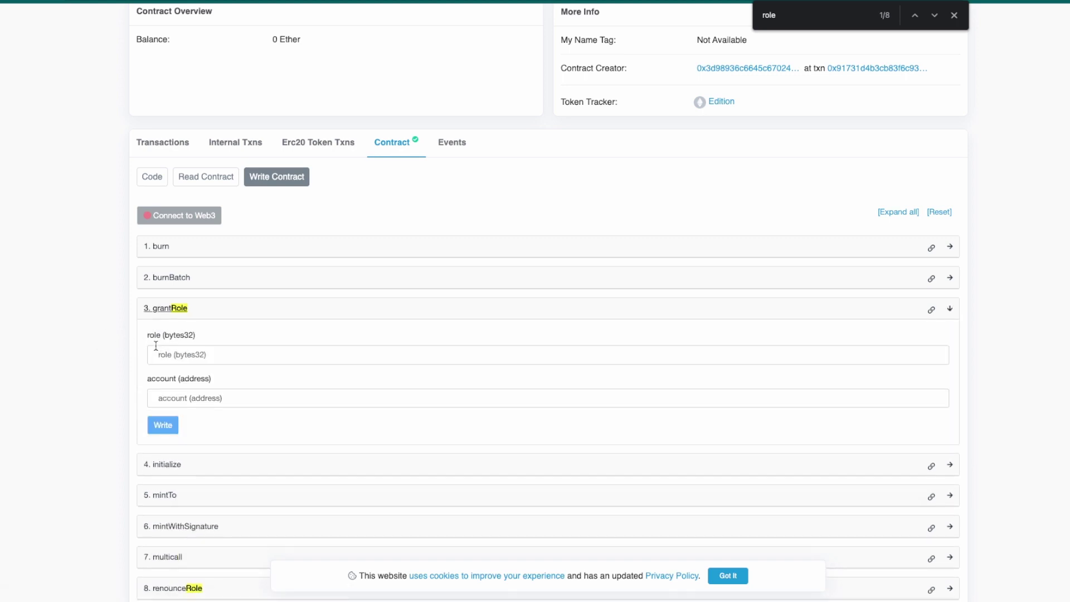
pyautogui.scroll(-1, 139, 348)
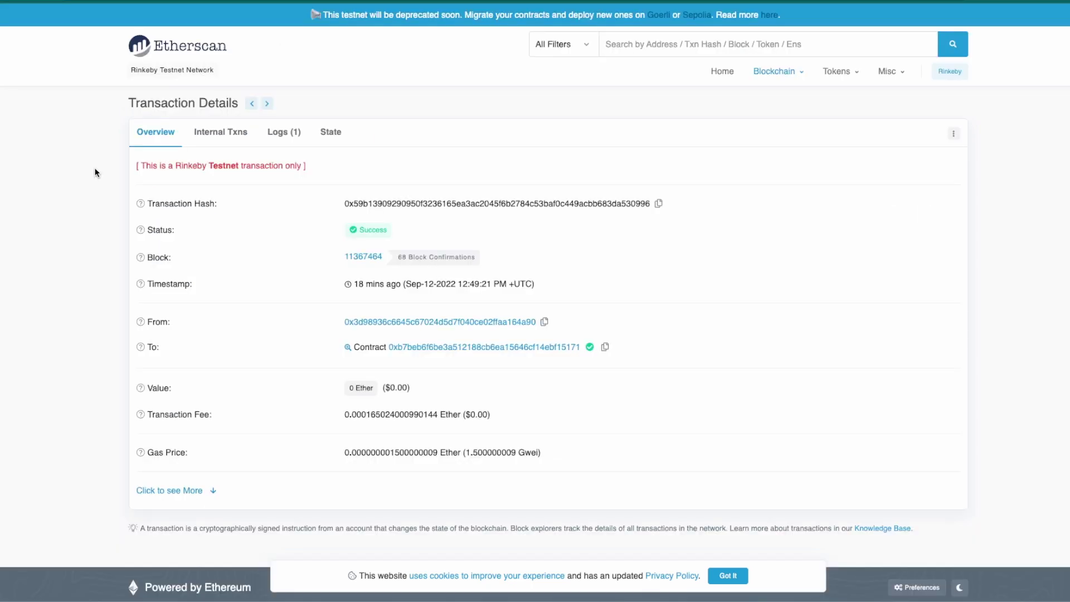
# - Open the creator's latest multicall transaction and reveal its additional details
pyautogui.click(12, 1)
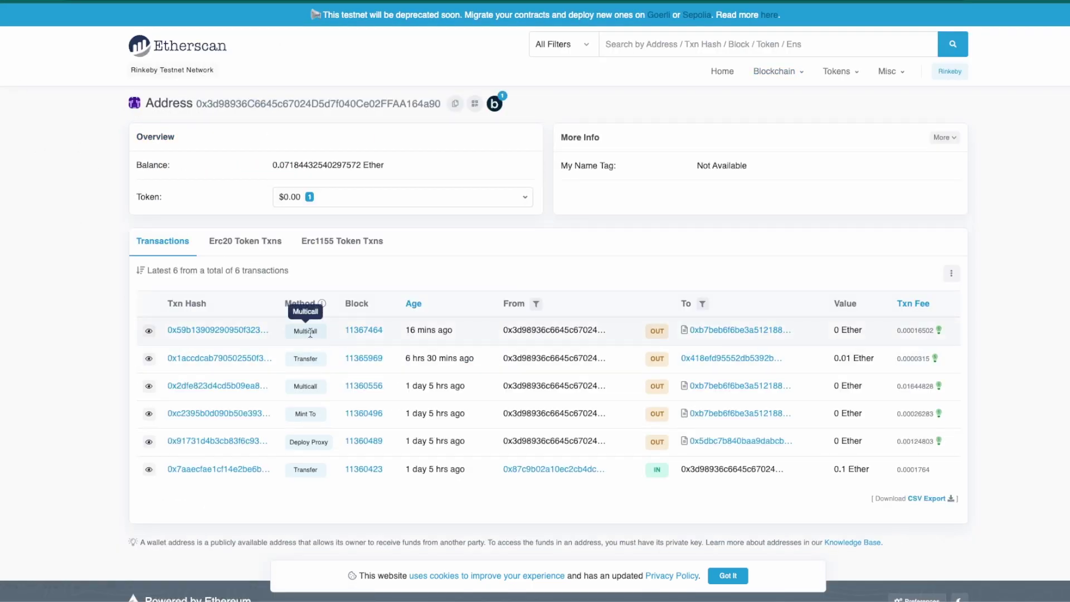
pyautogui.click(244, 333)
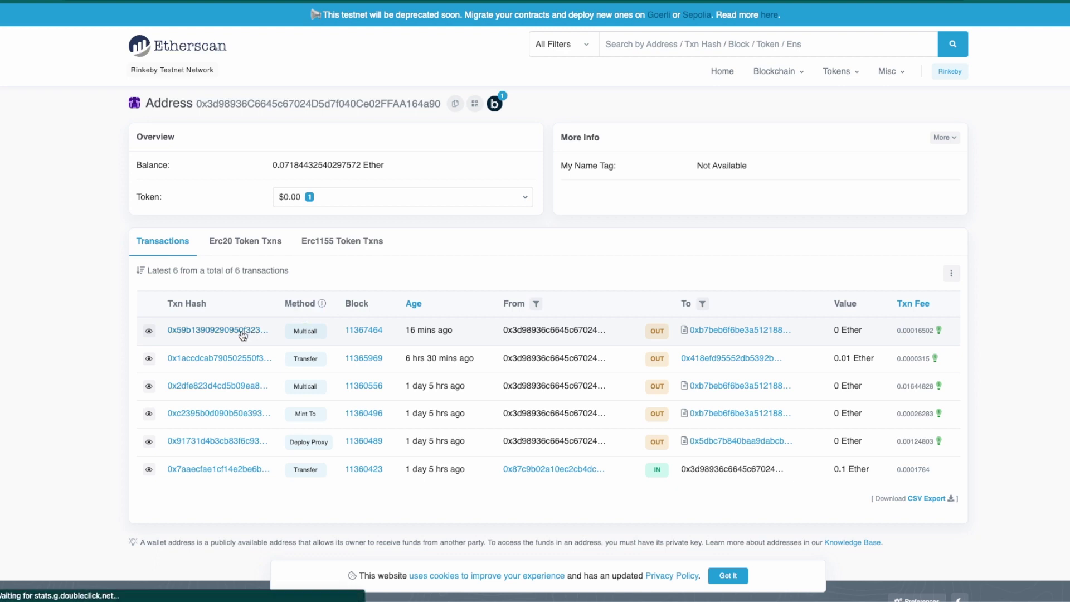
pyautogui.scroll(-1, 122, 356)
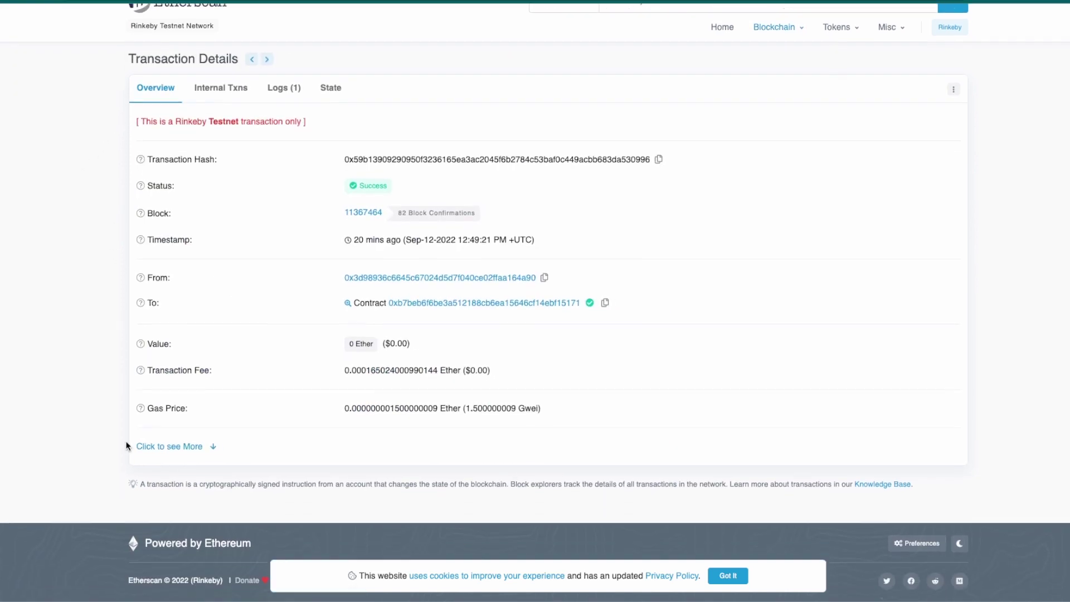
pyautogui.click(170, 449)
# - Show the input data as Original raw hex and select all of it
pyautogui.scroll(-5, 140, 292)
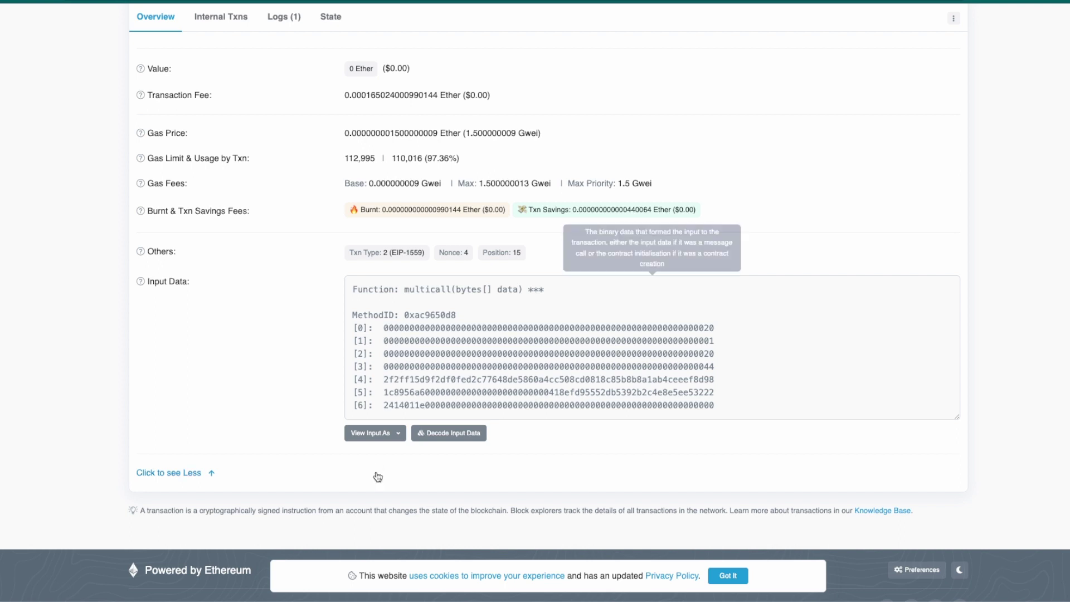
pyautogui.click(382, 438)
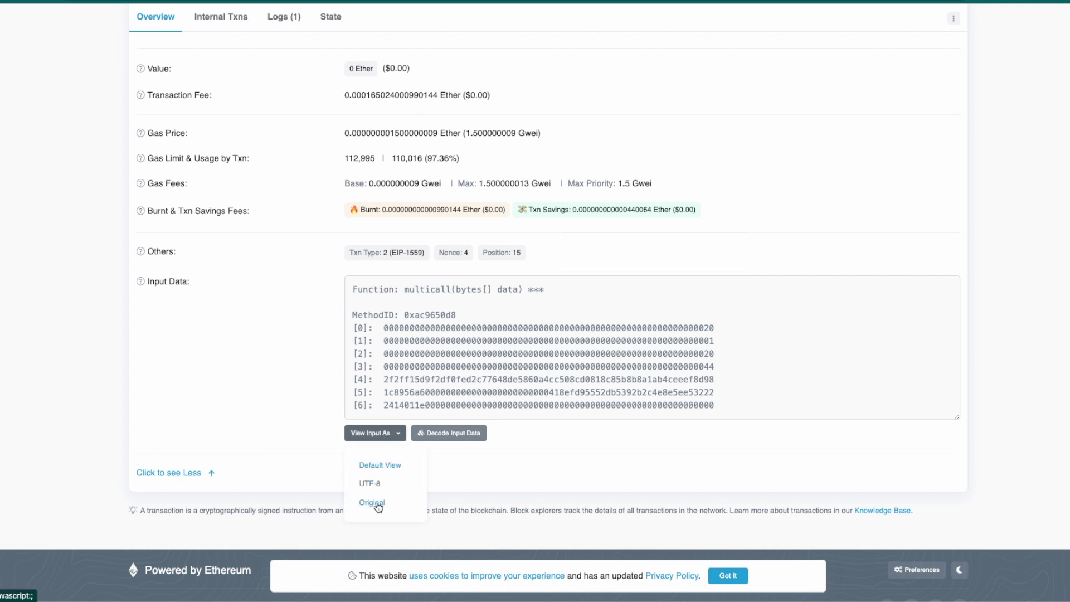
pyautogui.click(377, 503)
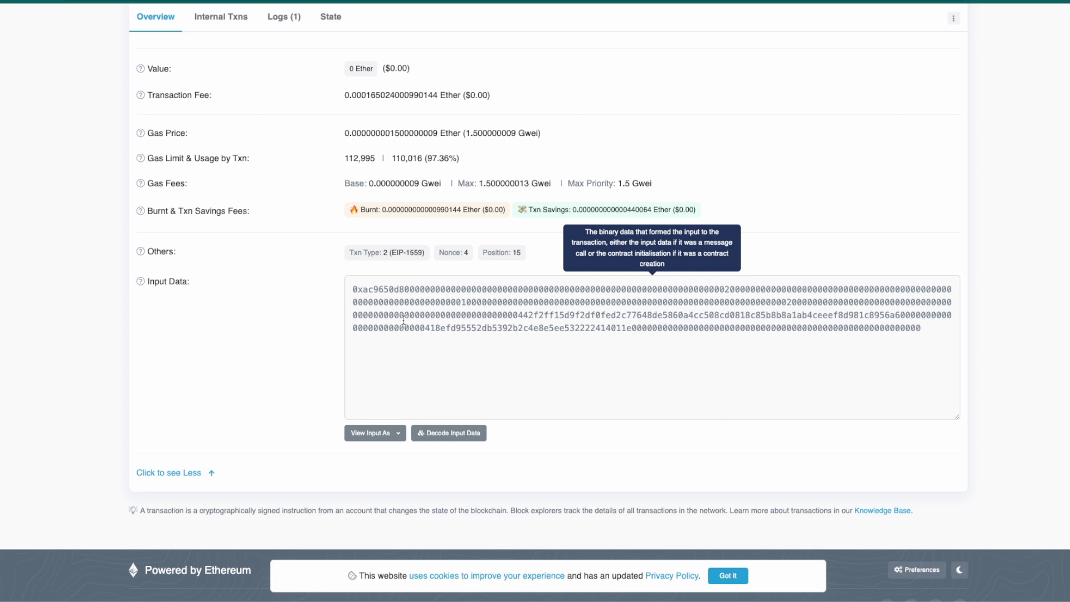
pyautogui.click(411, 312)
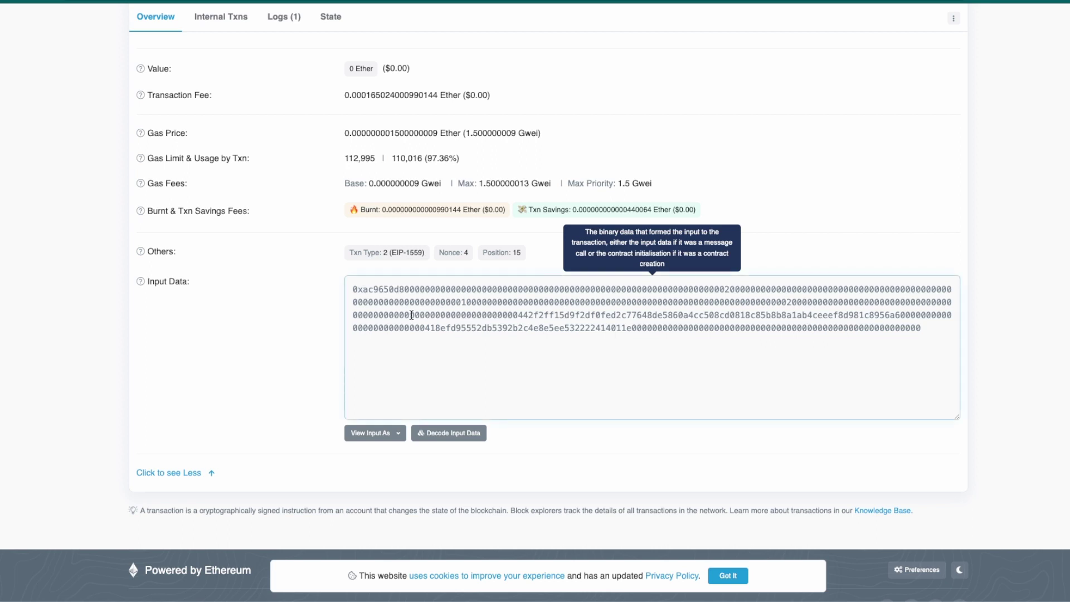
pyautogui.hotkey('ctrl', 'a')
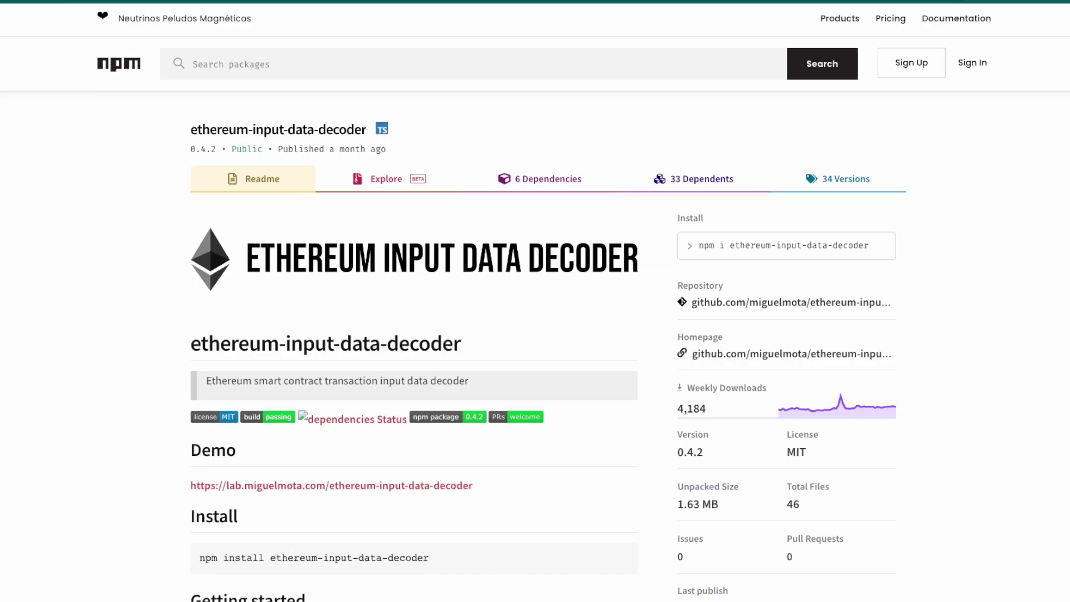
# - Paste the multicall's raw hex into the decoder demo's Input Data box, replacing the sample
pyautogui.scroll(-3, 132, 287)
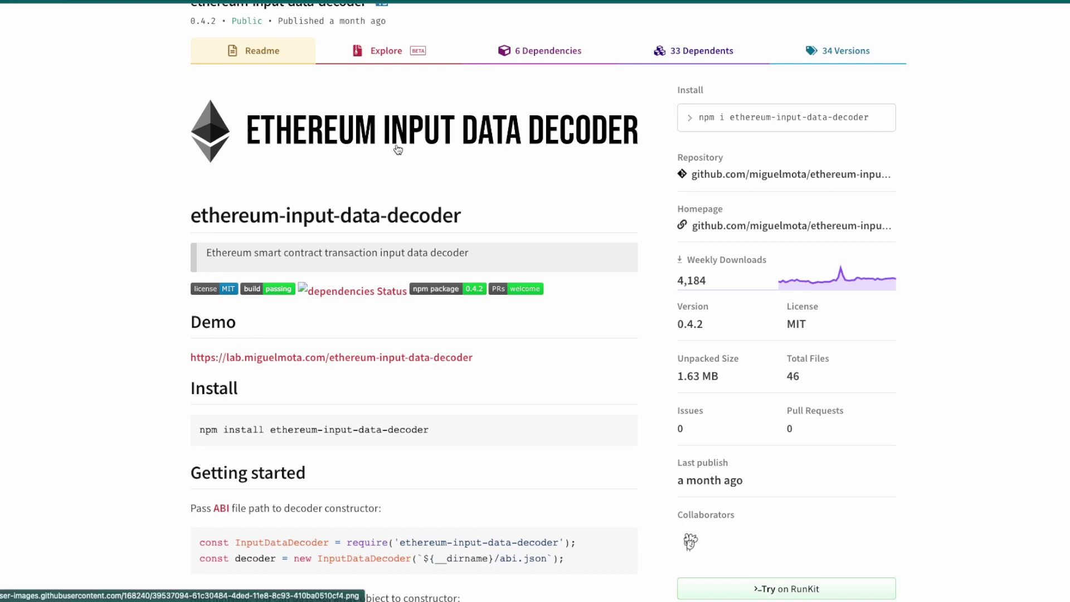
pyautogui.click(260, 361)
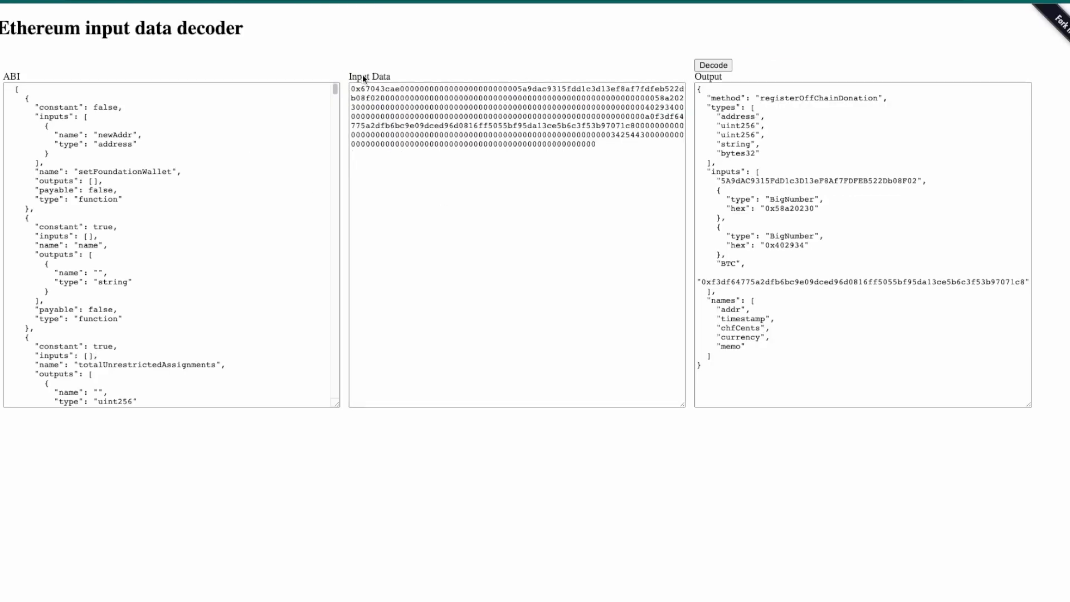
pyautogui.click(400, 115)
pyautogui.hotkey('ctrl', 'a')
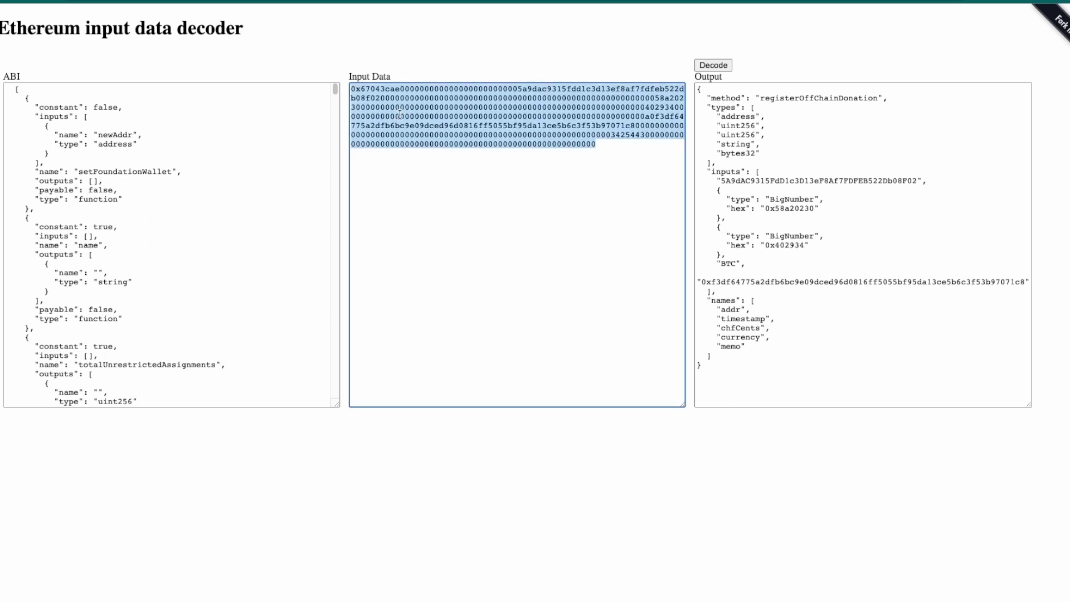
pyautogui.hotkey('ctrl', 'v')
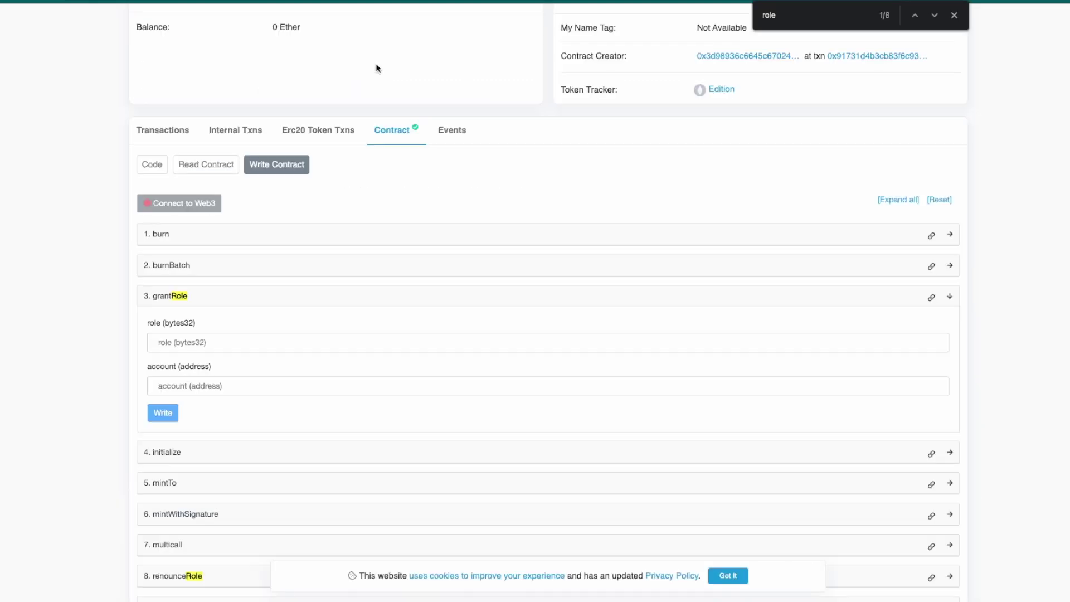
# - Copy the TokenERC1155 contract's full Contract ABI from the Code tab
pyautogui.click(147, 165)
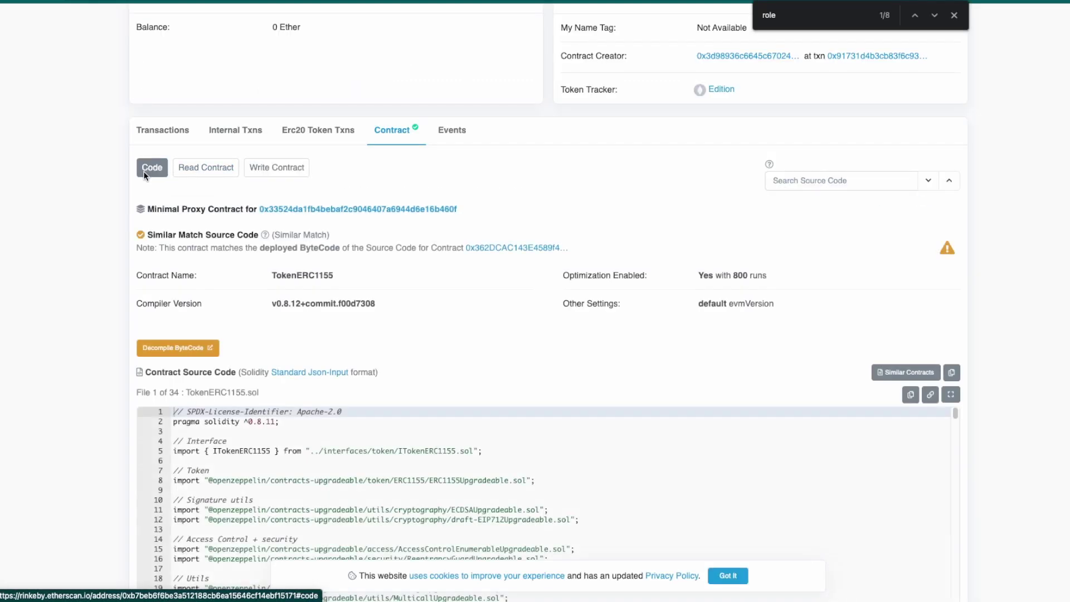
pyautogui.scroll(-20, 115, 202)
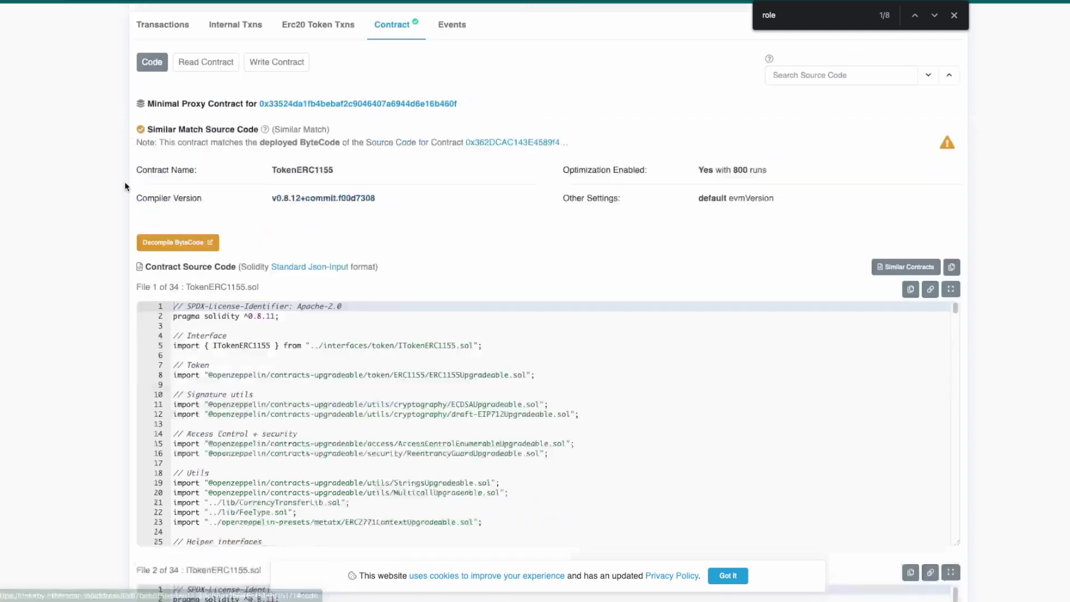
pyautogui.scroll(-20, 116, 201)
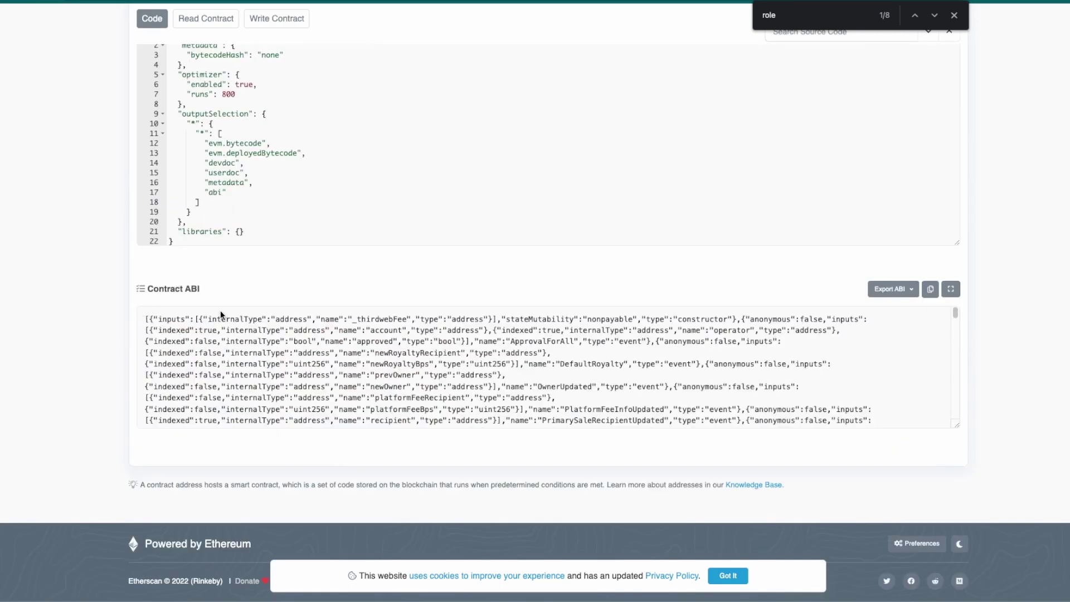
pyautogui.click(930, 289)
# - Replace the decoder's sample ABI with the contract ABI and decode the multicall input
pyautogui.hotkey('ctrl', 'Tab')
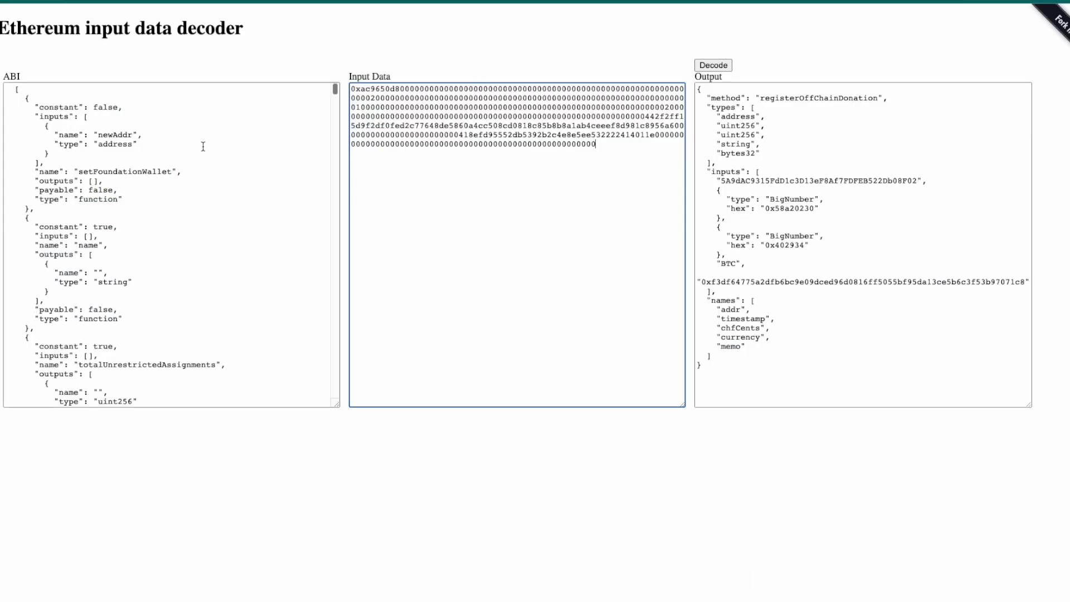
pyautogui.click(61, 116)
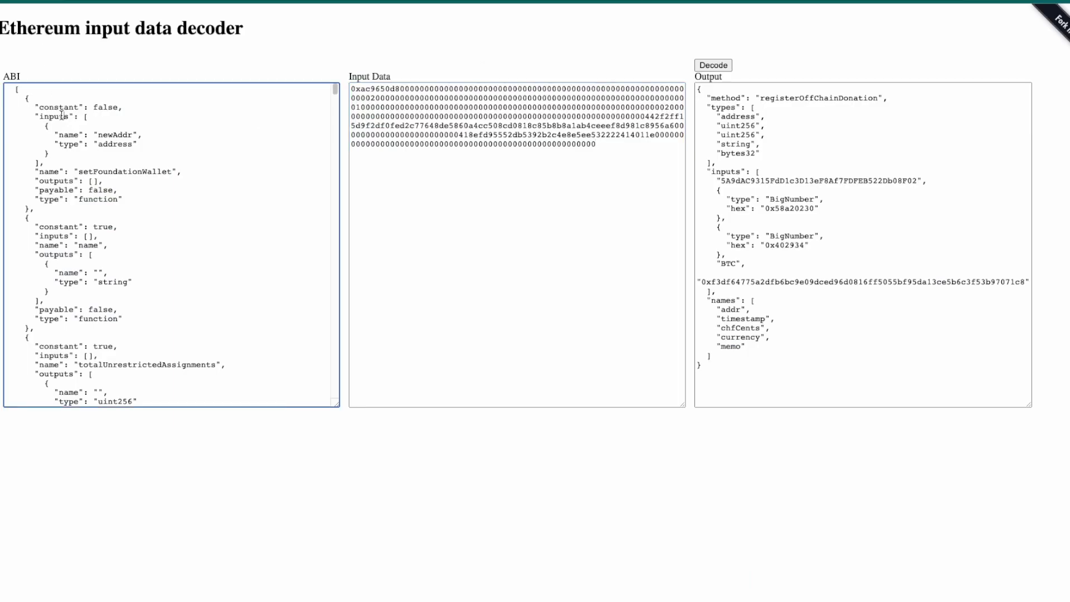
pyautogui.hotkey('ctrl', 'a')
pyautogui.press('BackSpace')
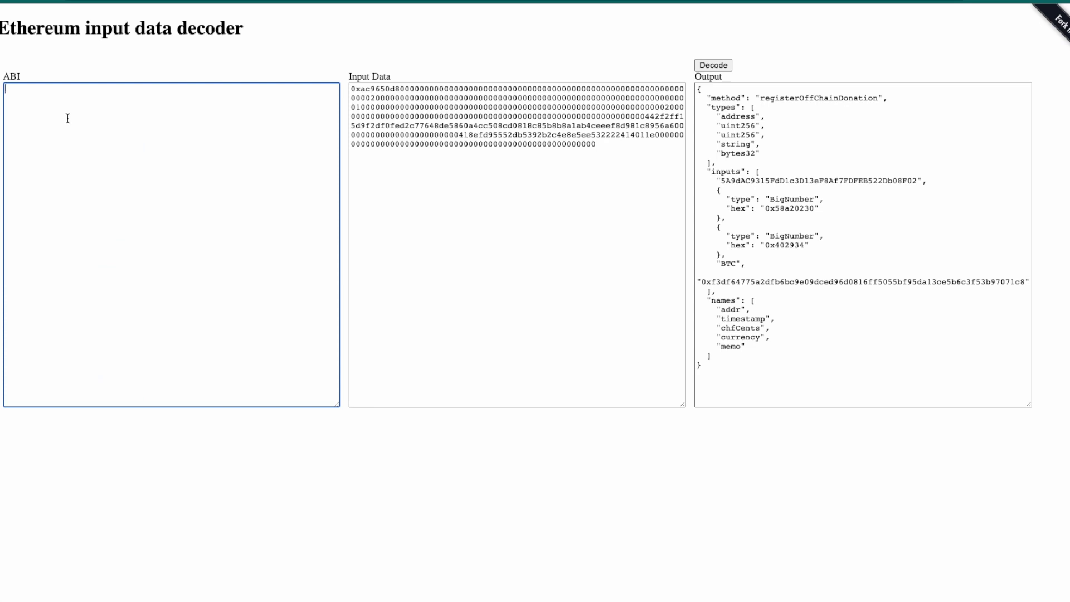
pyautogui.hotkey('ctrl', 'v')
pyautogui.scroll(15, 112, 151)
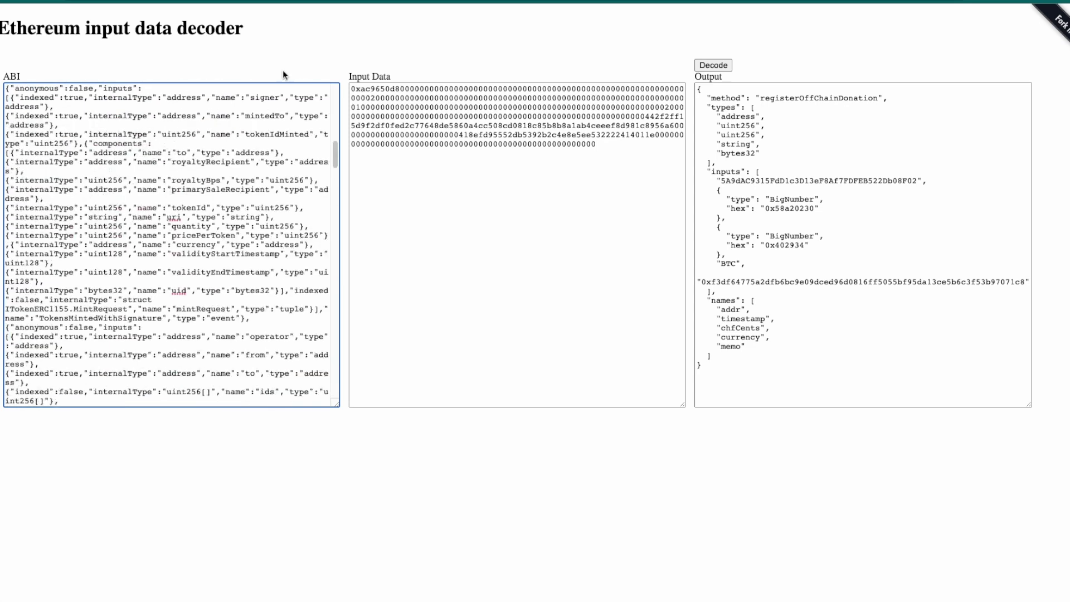
pyautogui.click(532, 31)
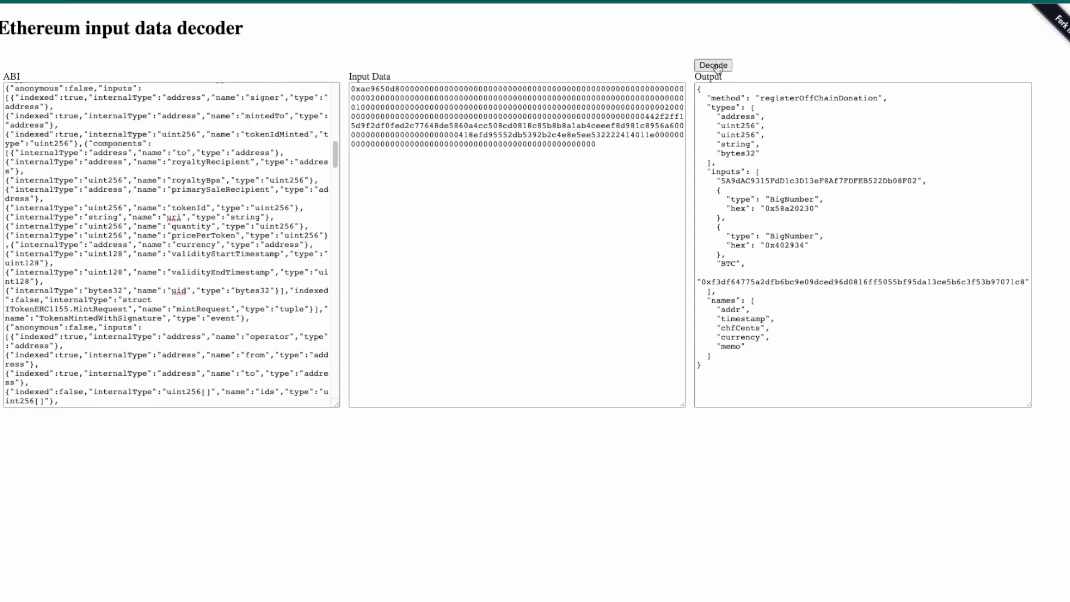
pyautogui.click(717, 66)
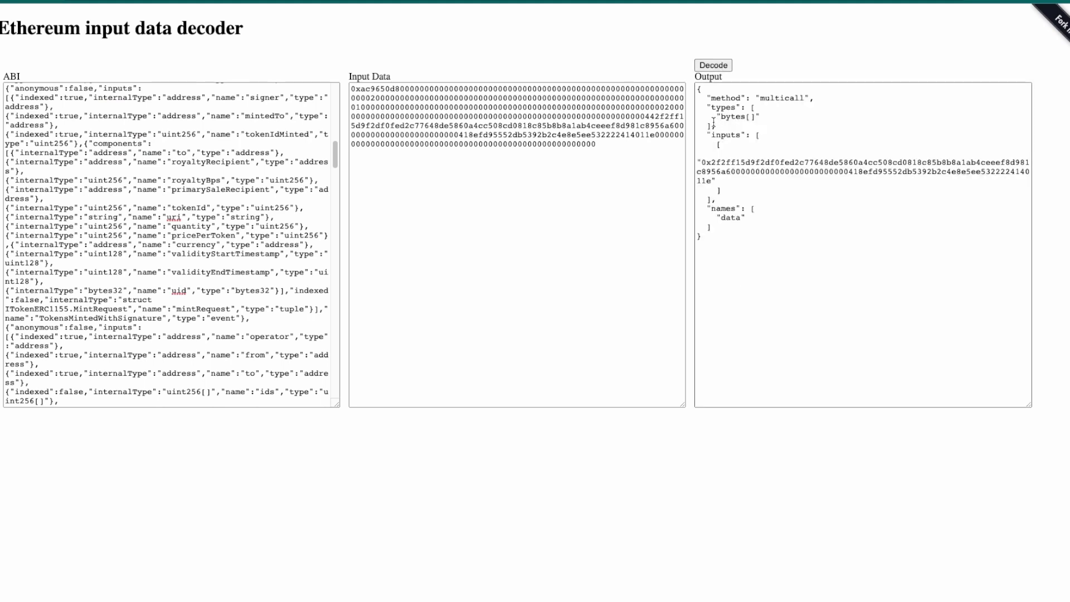
# - Substitute the inner call's data bytes as the input and decode them as grantRole
pyautogui.doubleClick(771, 99)
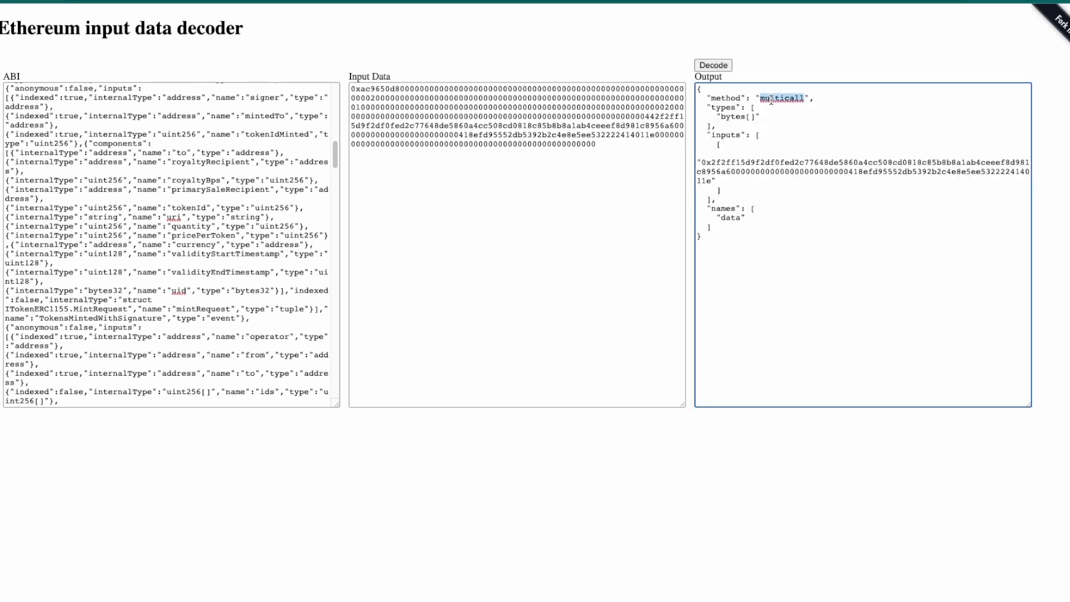
pyautogui.doubleClick(731, 218)
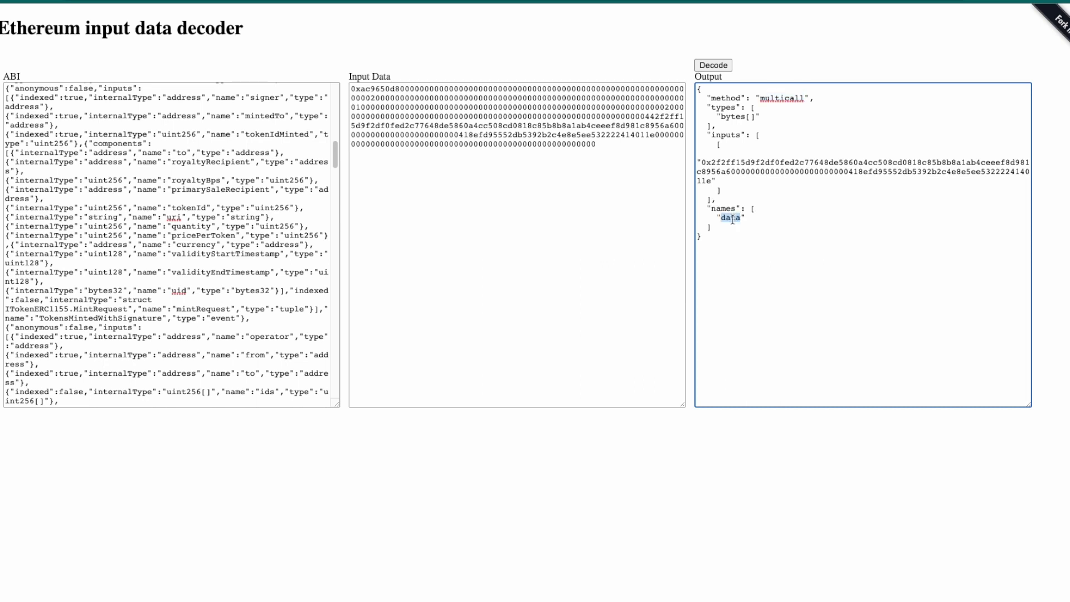
pyautogui.doubleClick(724, 164)
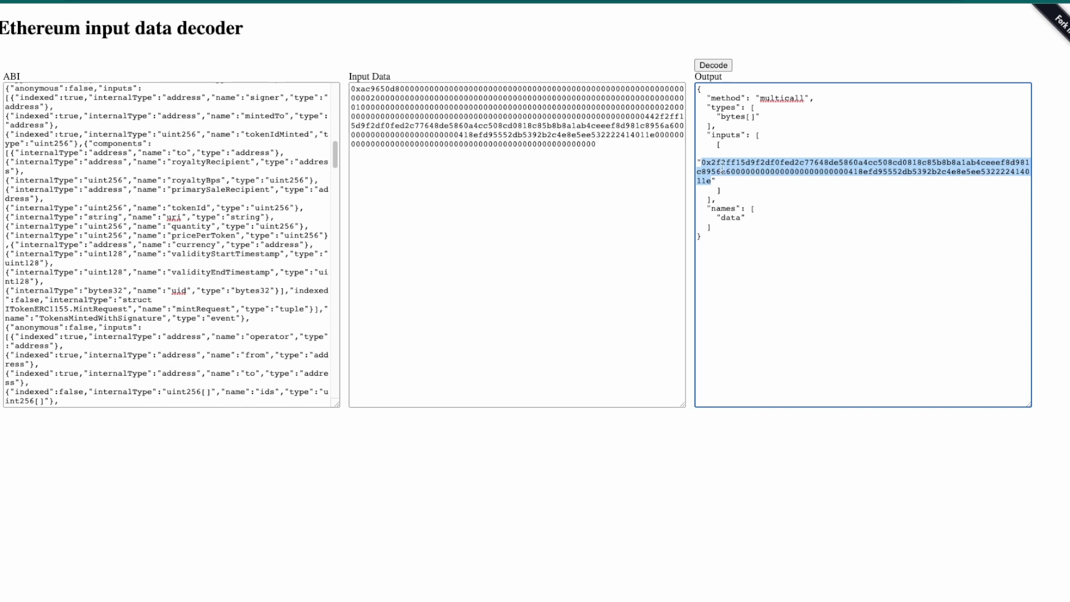
pyautogui.moveTo(595, 157); pyautogui.dragTo(335, 43)
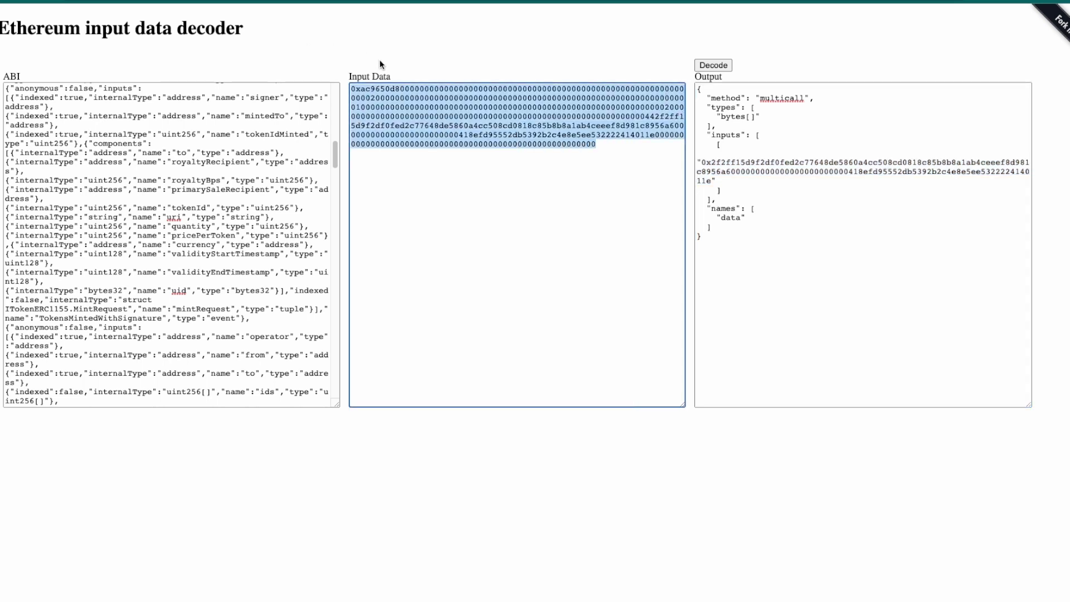
pyautogui.press('super+v')
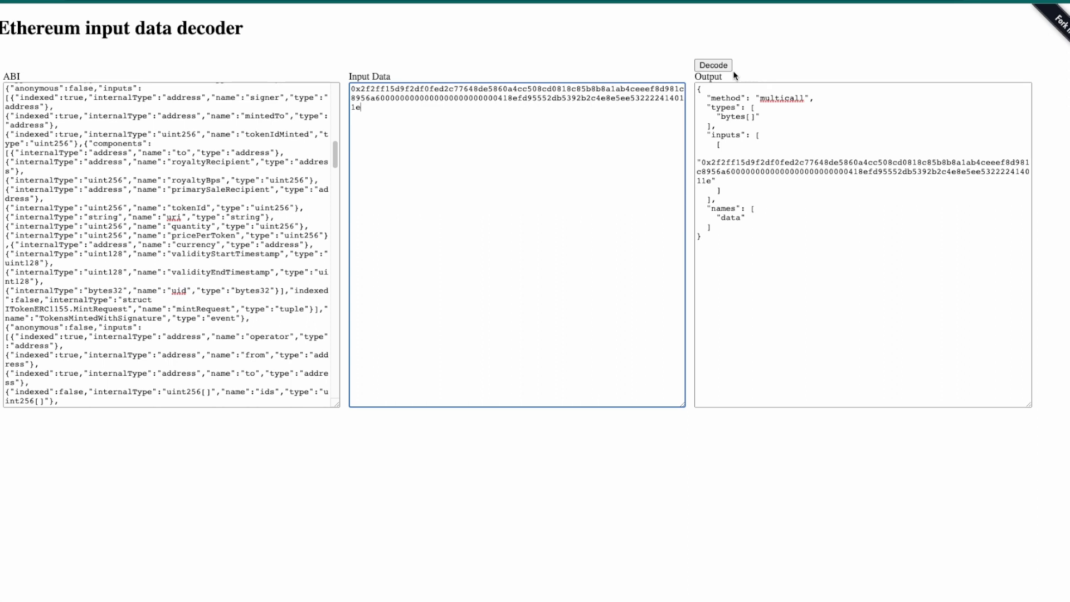
pyautogui.click(716, 67)
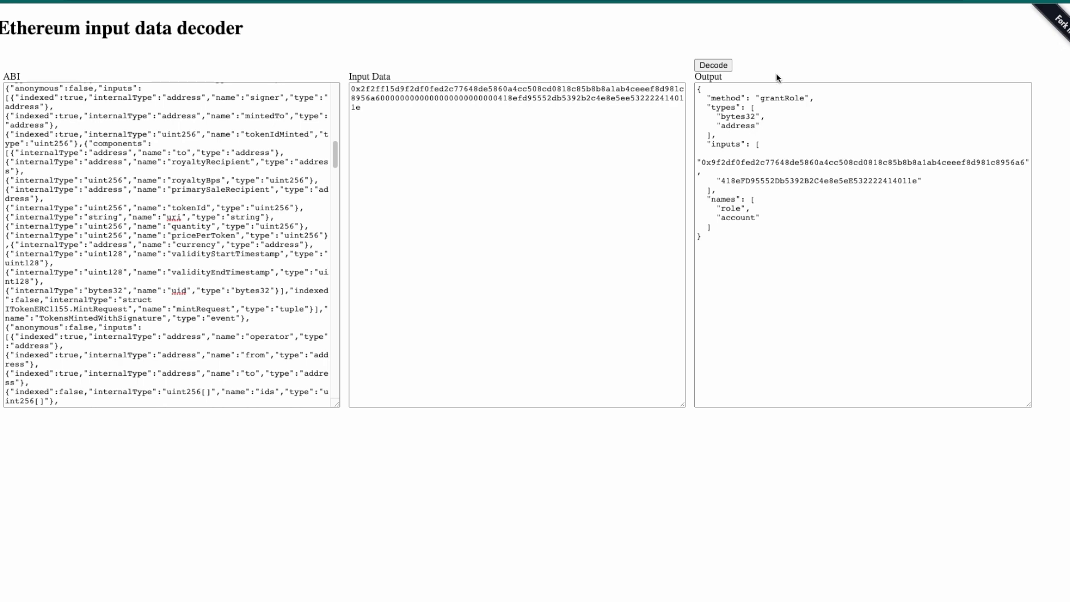
# - Select the decoded grantRole output, then return to Etherscan's Write Contract list with grantRole expanded
pyautogui.moveTo(757, 272); pyautogui.dragTo(697, 90)
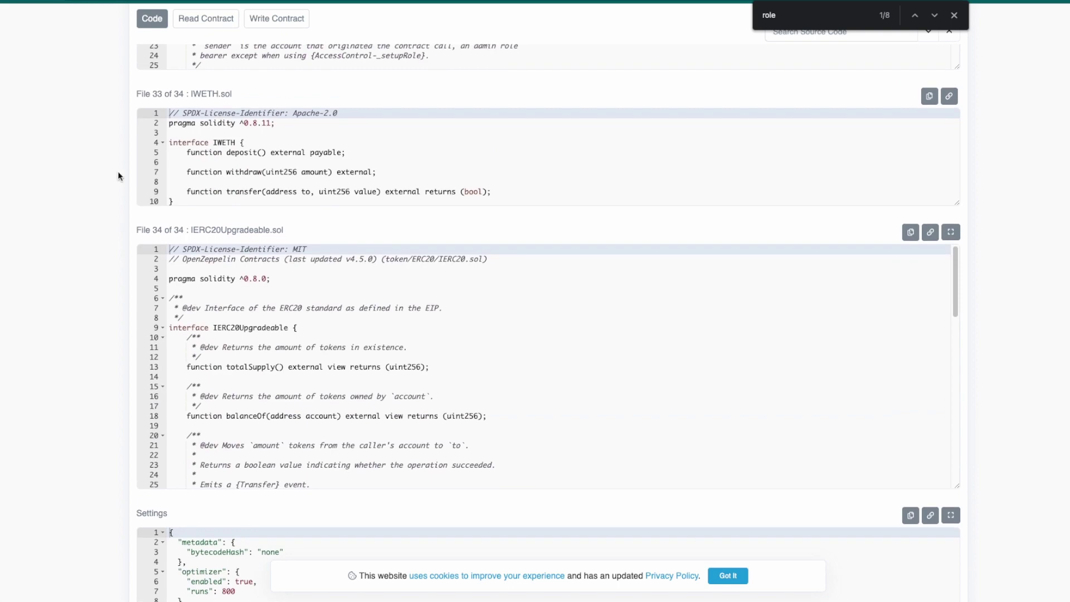
pyautogui.scroll(10, 118, 172)
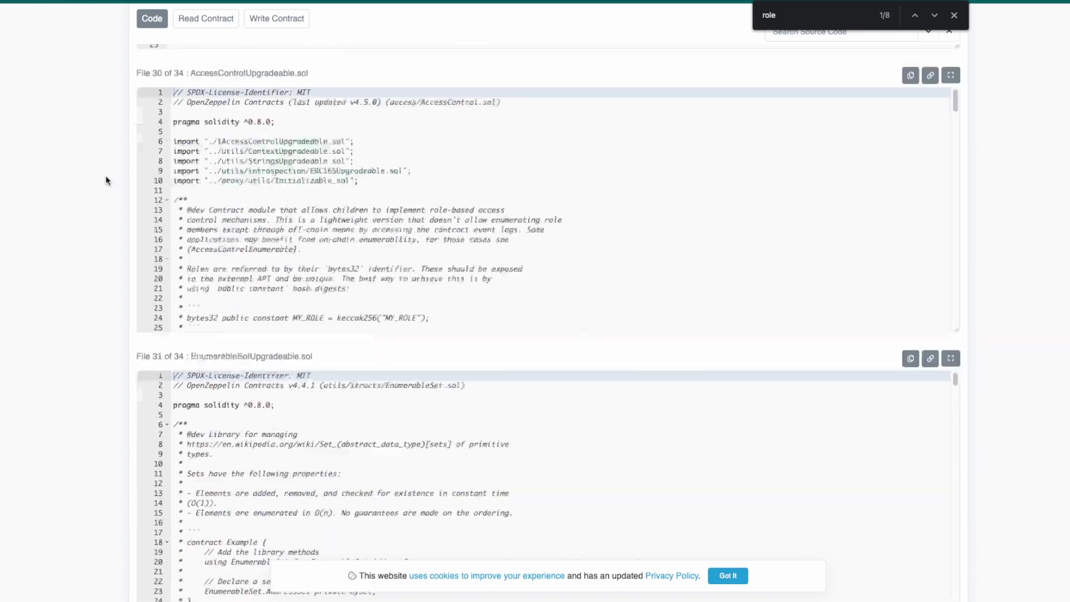
pyautogui.scroll(20, 106, 180)
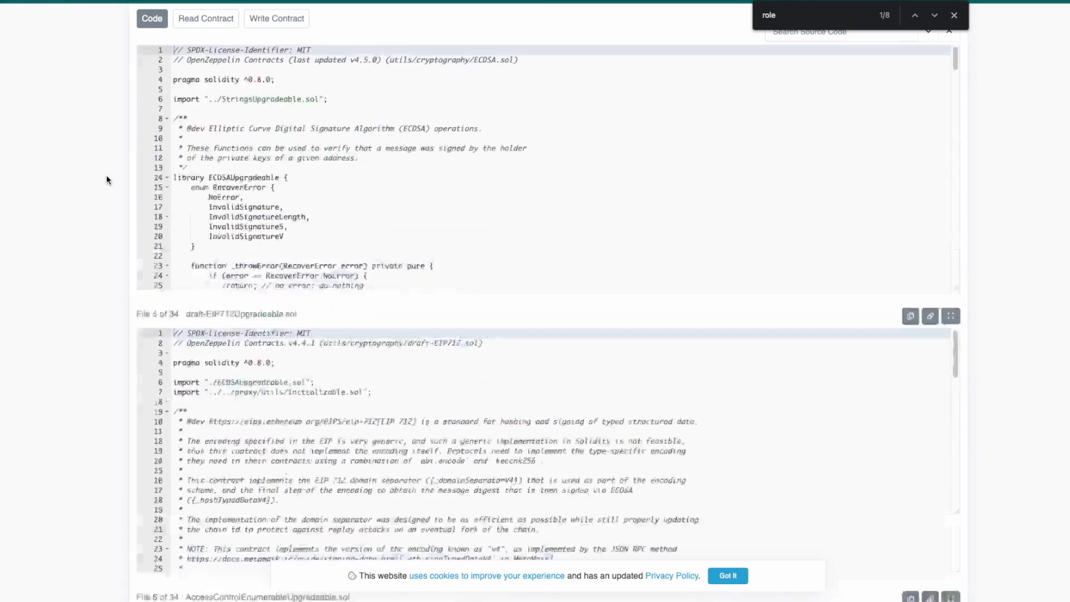
pyautogui.scroll(10, 106, 179)
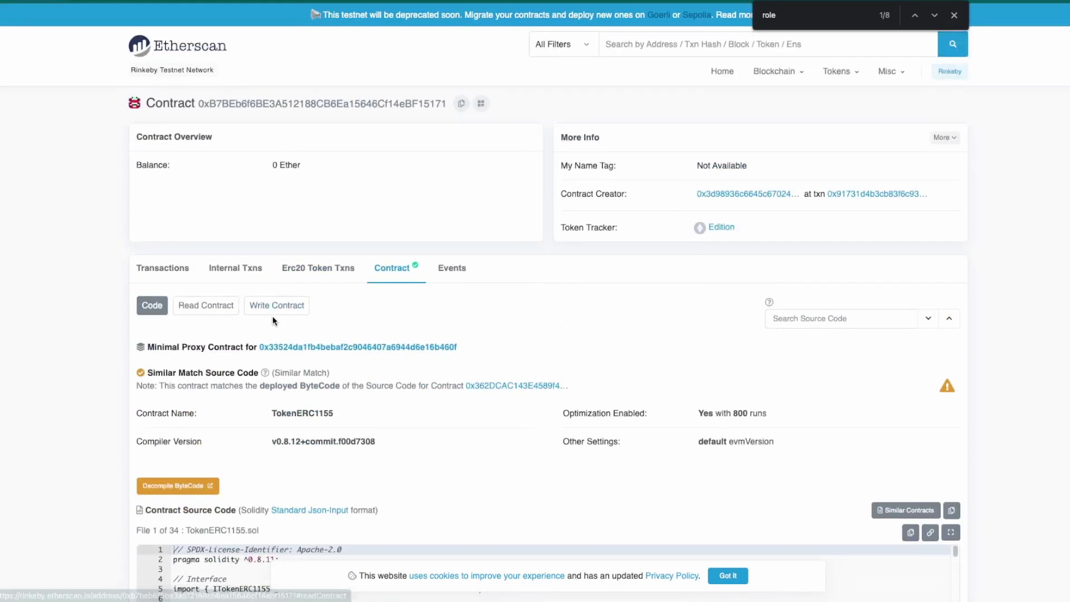
pyautogui.click(275, 312)
pyautogui.scroll(-3, 109, 316)
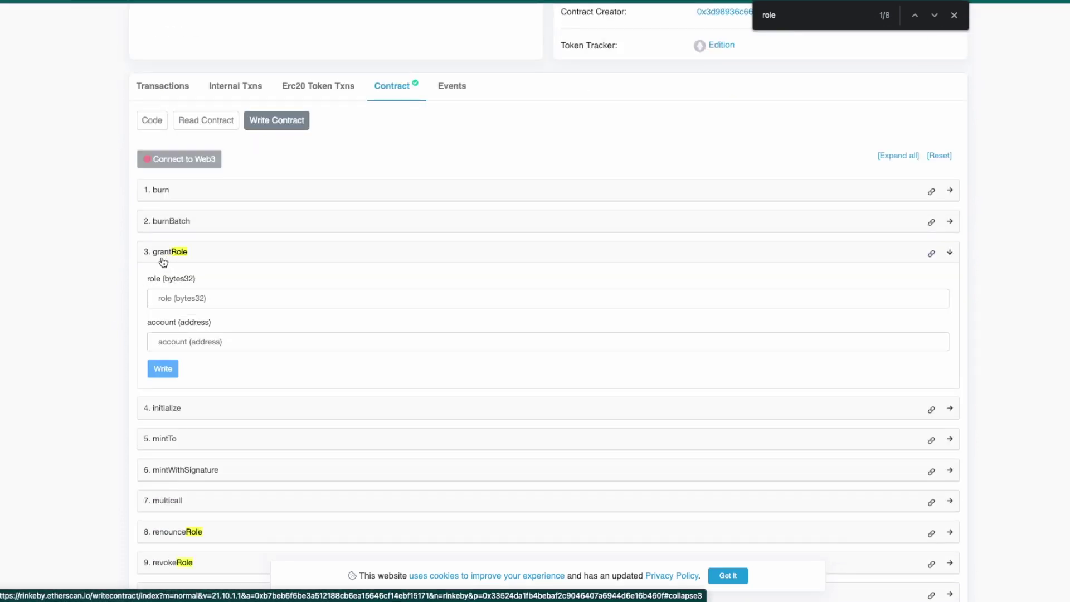
pyautogui.scroll(-1, 116, 280)
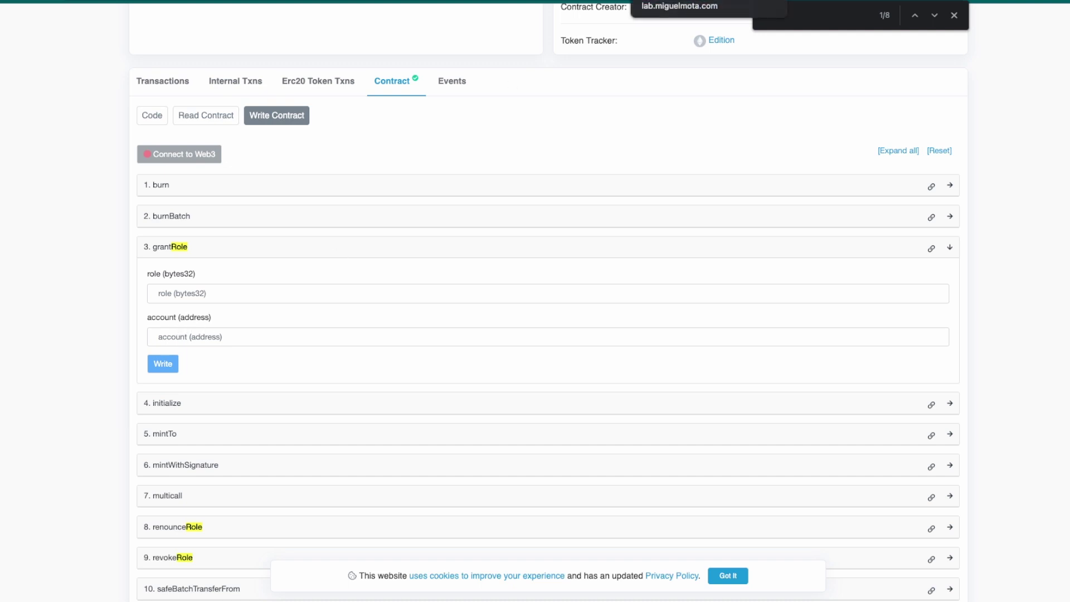
# - In the decoder output, select the grantRole method name and then the decoded account address
pyautogui.click(679, 1)
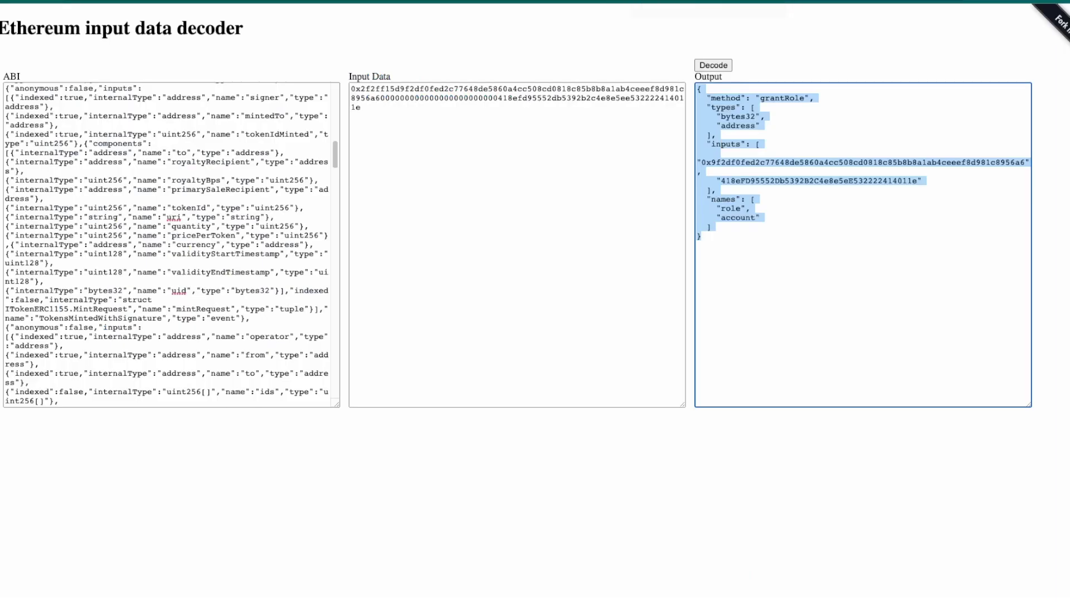
pyautogui.click(773, 236)
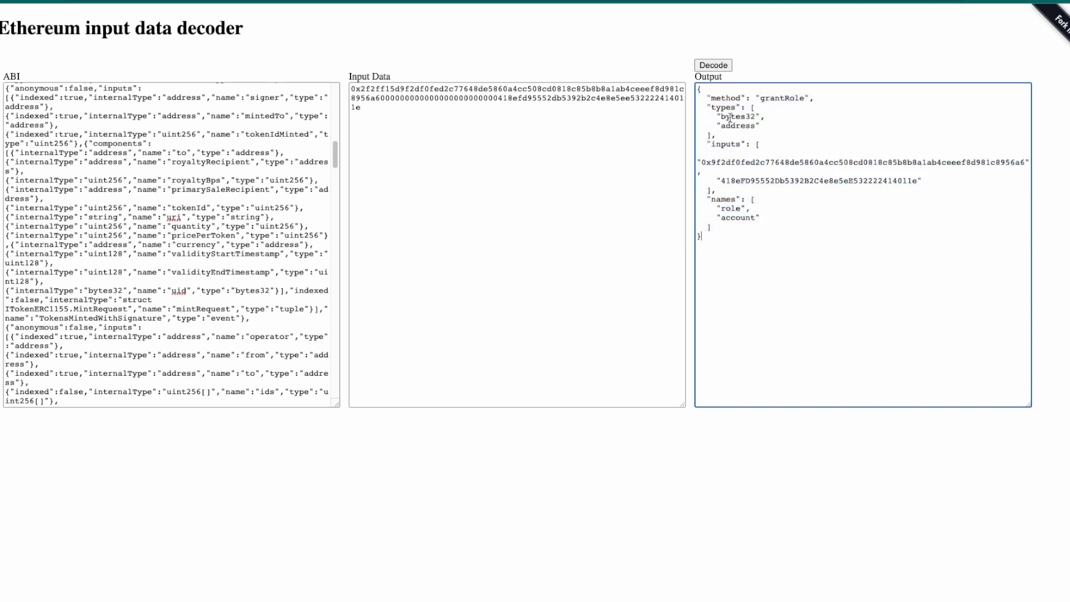
pyautogui.doubleClick(780, 98)
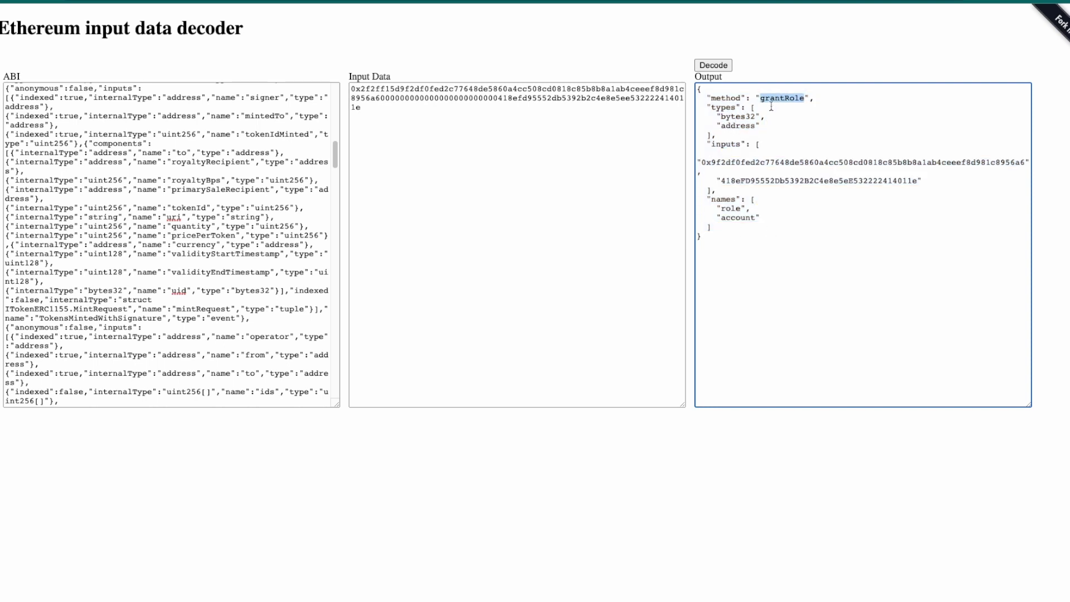
pyautogui.click(761, 220)
pyautogui.moveTo(718, 180); pyautogui.dragTo(919, 181)
# - Copy the decoded role hash and paste it into grantRole's role (bytes32) field
pyautogui.click(733, 174)
pyautogui.moveTo(701, 162); pyautogui.dragTo(1024, 162)
pyautogui.hotkey('ctrl', 'c')
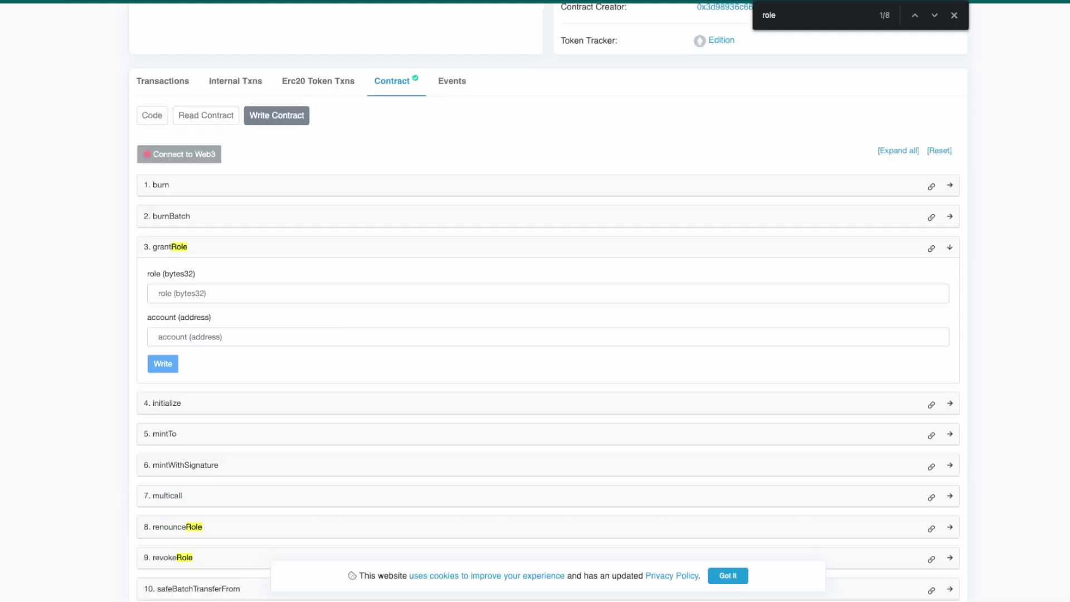
pyautogui.click(212, 297)
pyautogui.hotkey('ctrl', 'v')
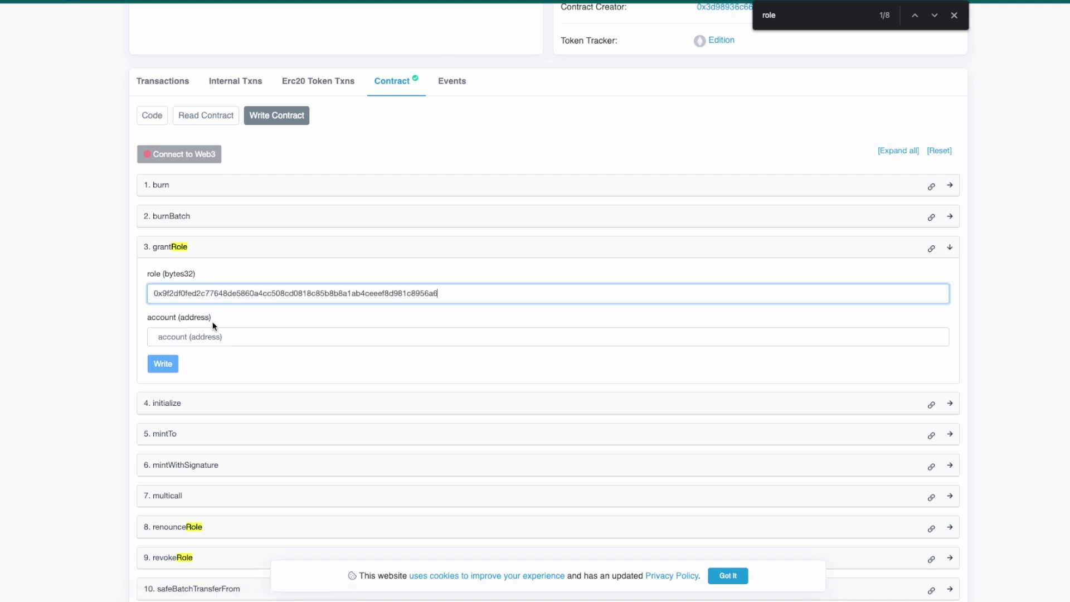
# - Close the find bar and paste the decoded account address into grantRole's account (address) field
pyautogui.click(218, 336)
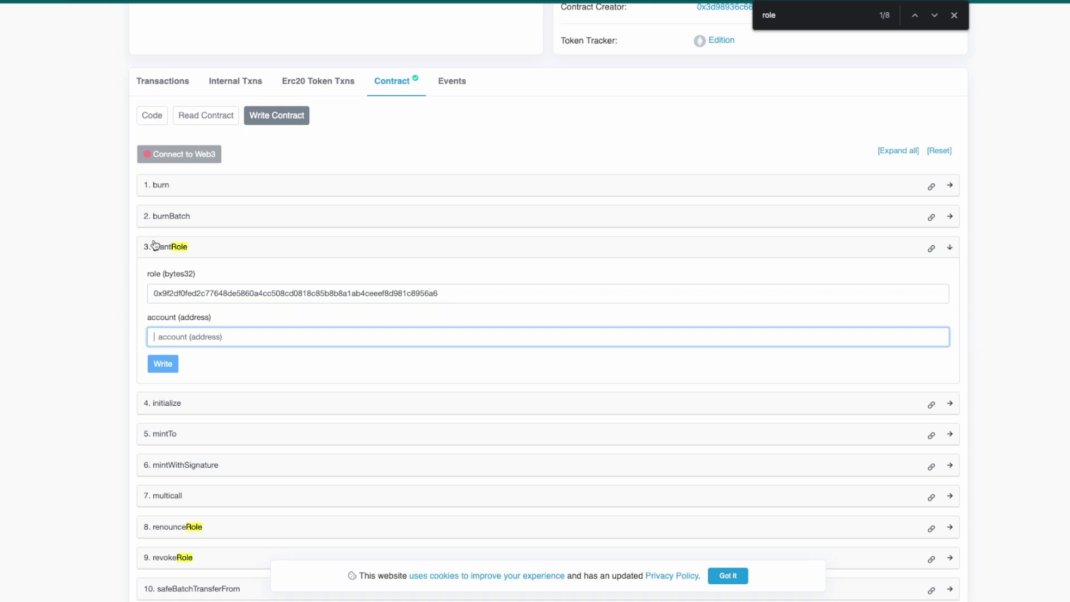
pyautogui.press('Escape')
pyautogui.hotkey('ctrl', 'v')
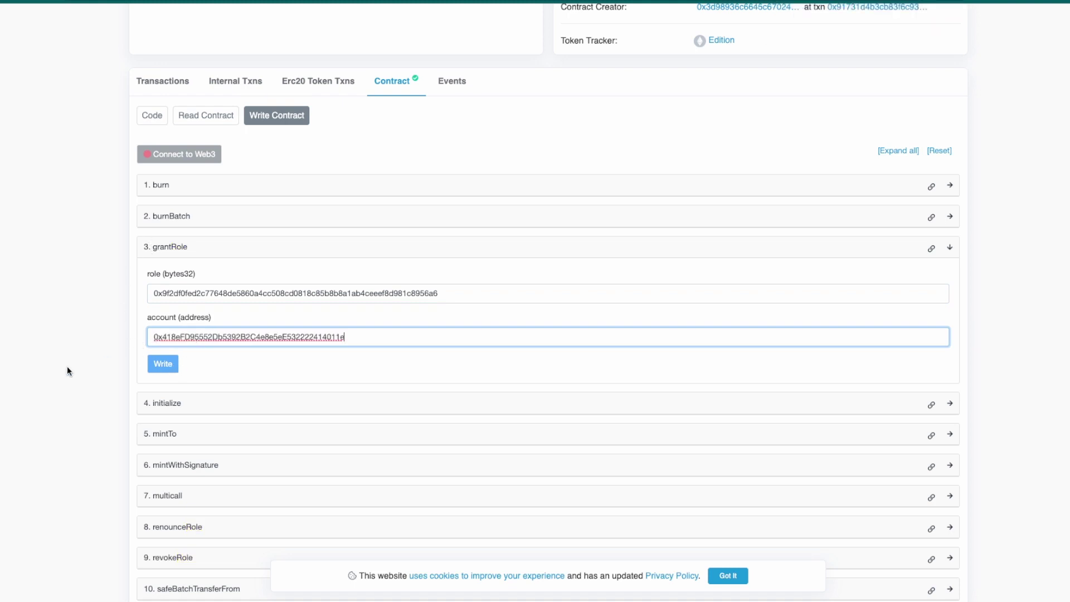
pyautogui.click(128, 367)
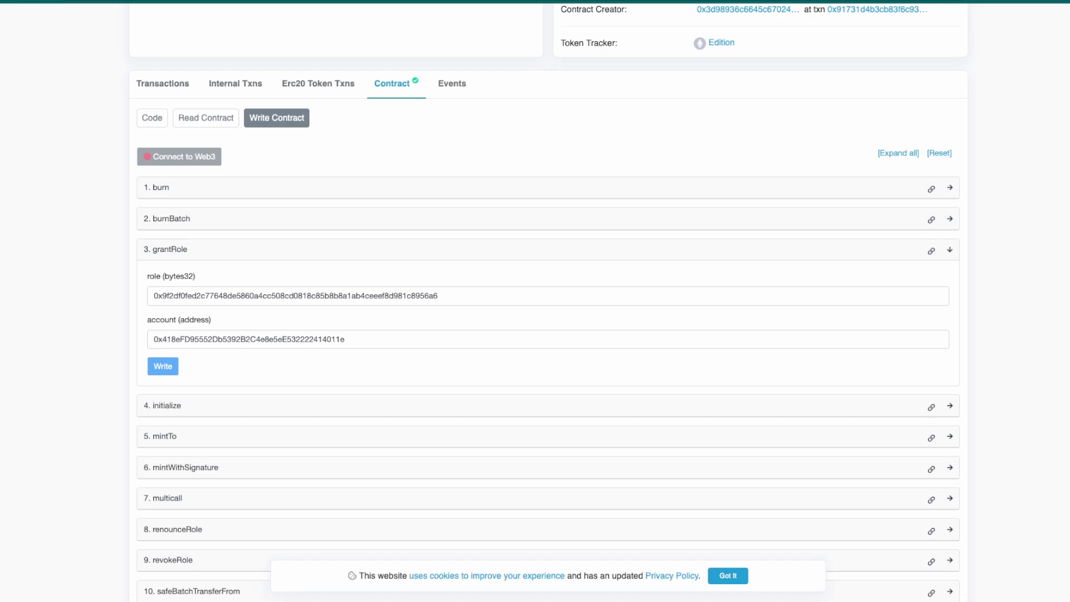
# - Review the decoder's npm page and the transaction input data, then return to the filled grantRole form
pyautogui.hotkey('ctrl', 'Tab')
pyautogui.scroll(1, 312, 207)
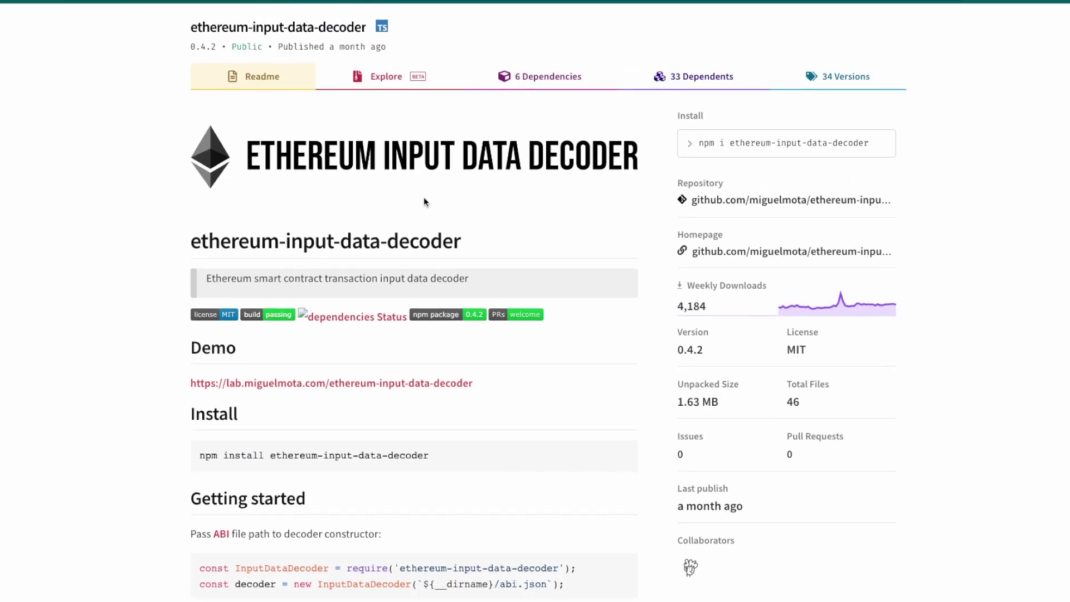
pyautogui.hotkey('ctrl', 'Tab')
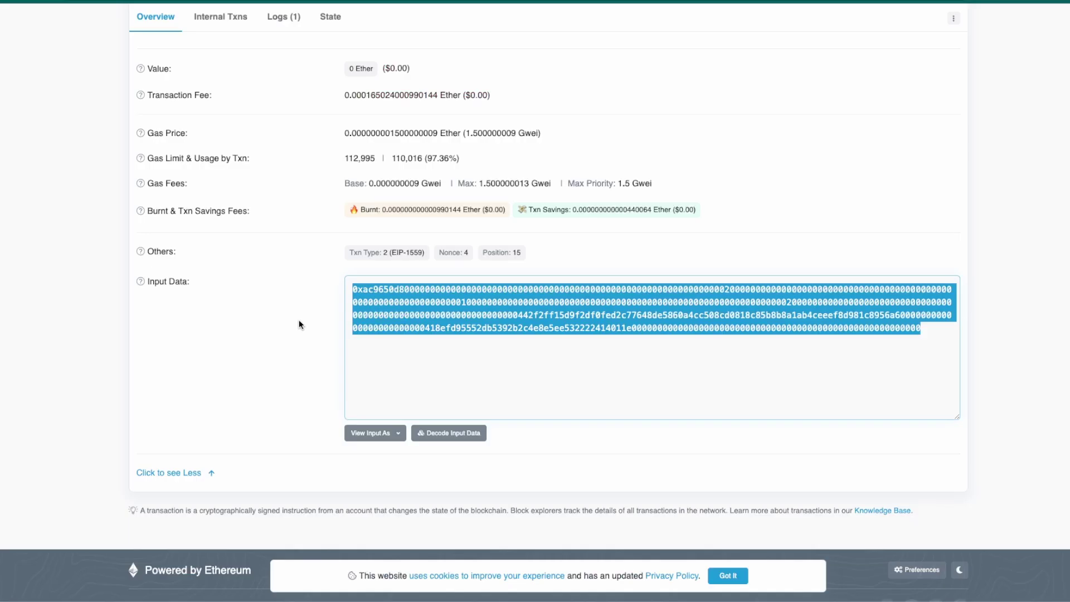
pyautogui.hotkey('ctrl', 'Tab')
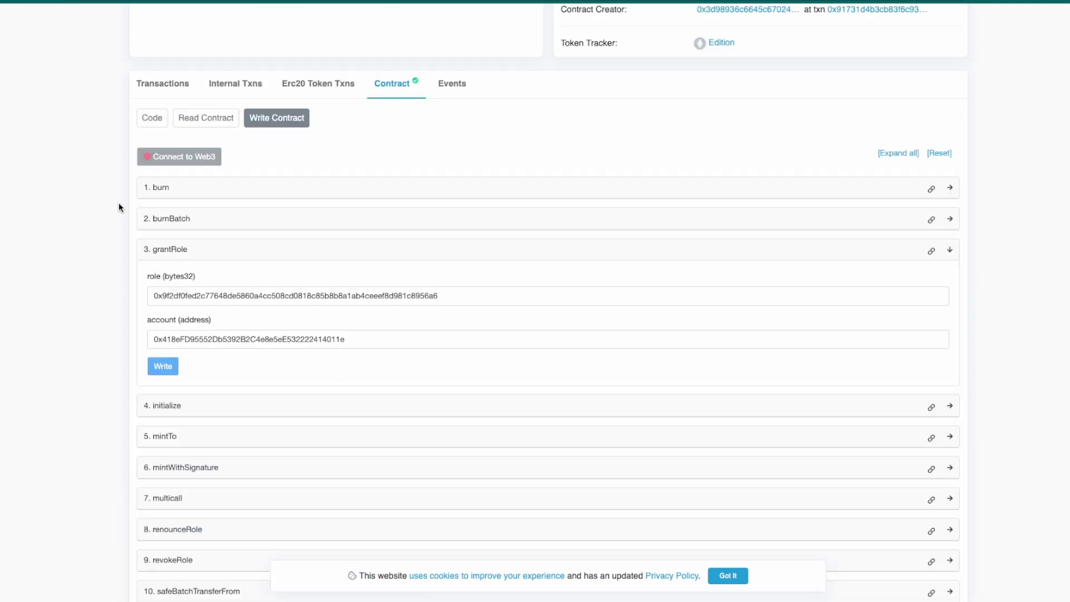
pyautogui.scroll(2, 118, 206)
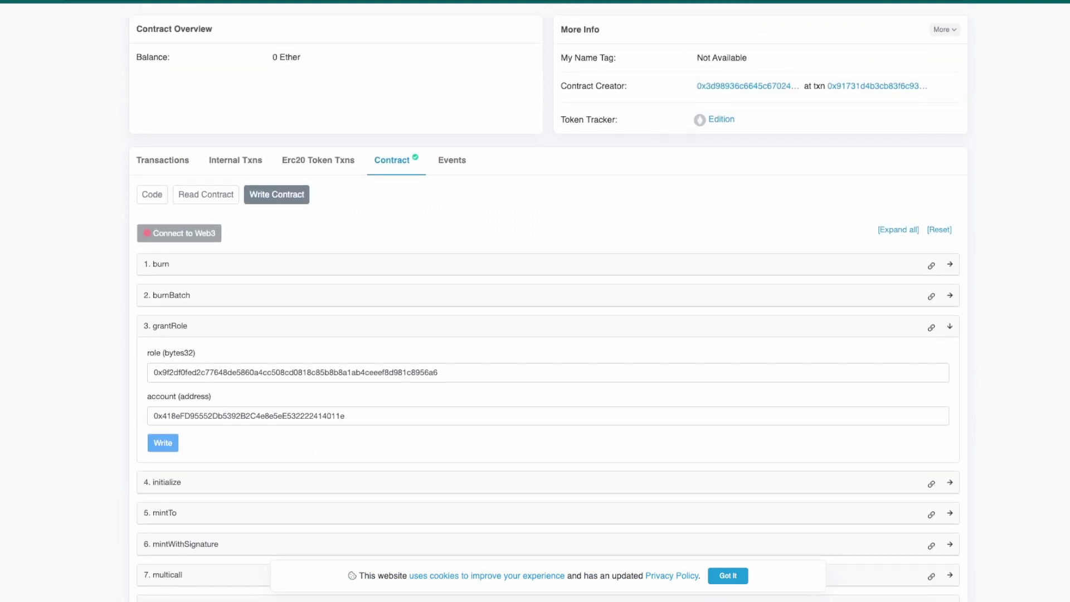